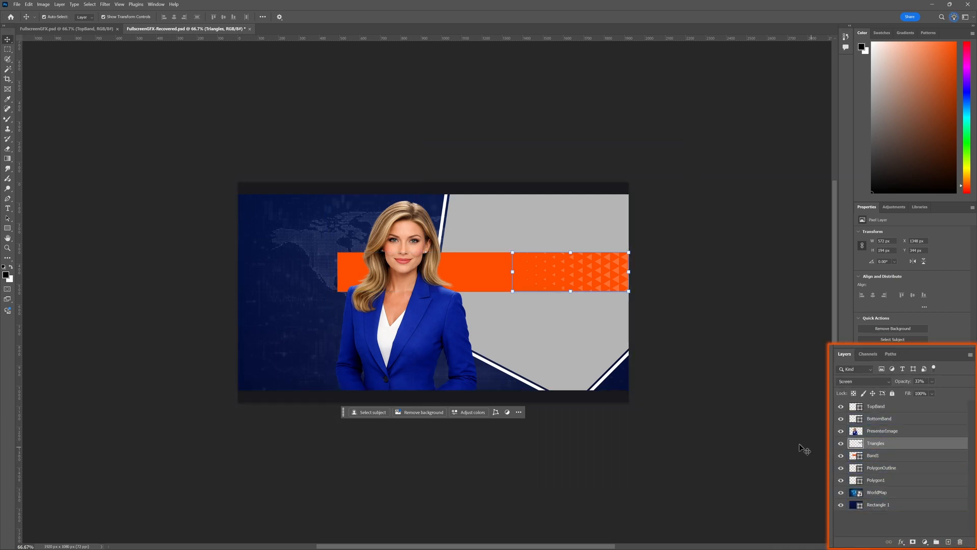
pyautogui.click(730, 402)
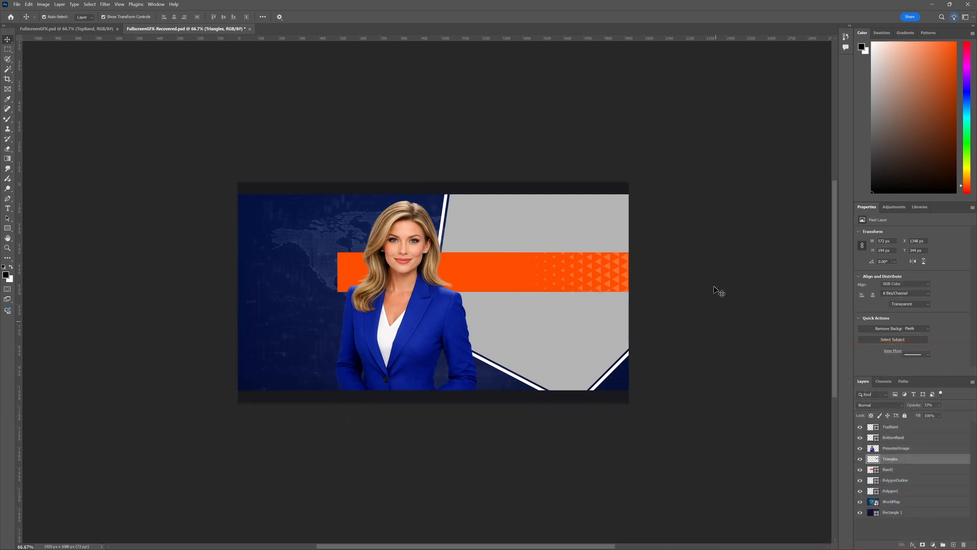
pyautogui.keyDown('ctrl'); pyautogui.click(402, 319); pyautogui.keyUp('ctrl')
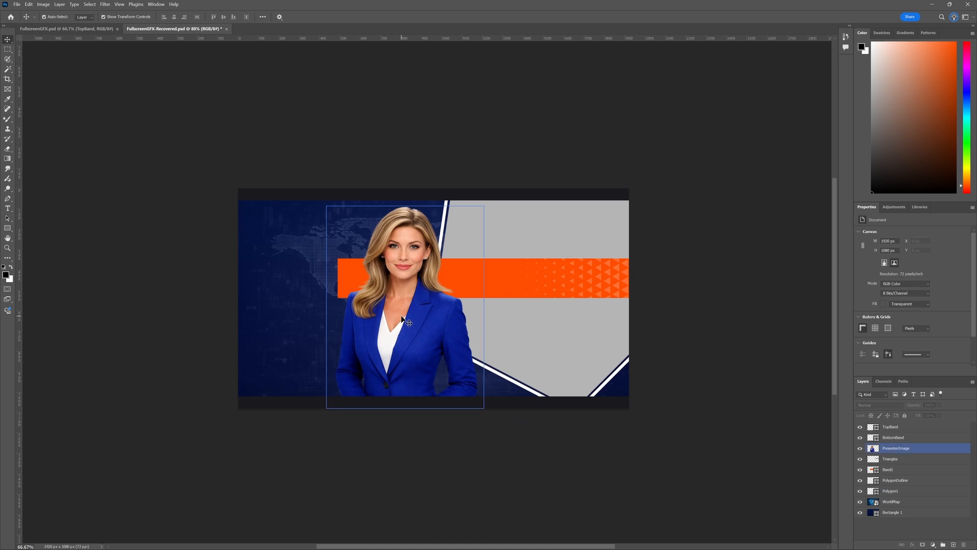
pyautogui.click(529, 392)
pyautogui.click(403, 458)
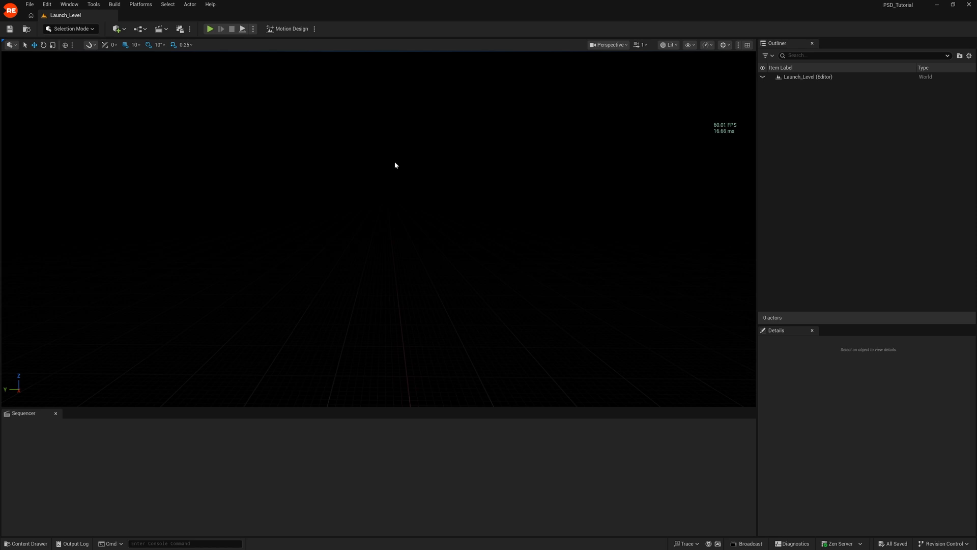
# Enable the experimental PSD Importer and PSD Importer Material Designer Bridge plugins in Unreal Editor.
pyautogui.click(52, 7)
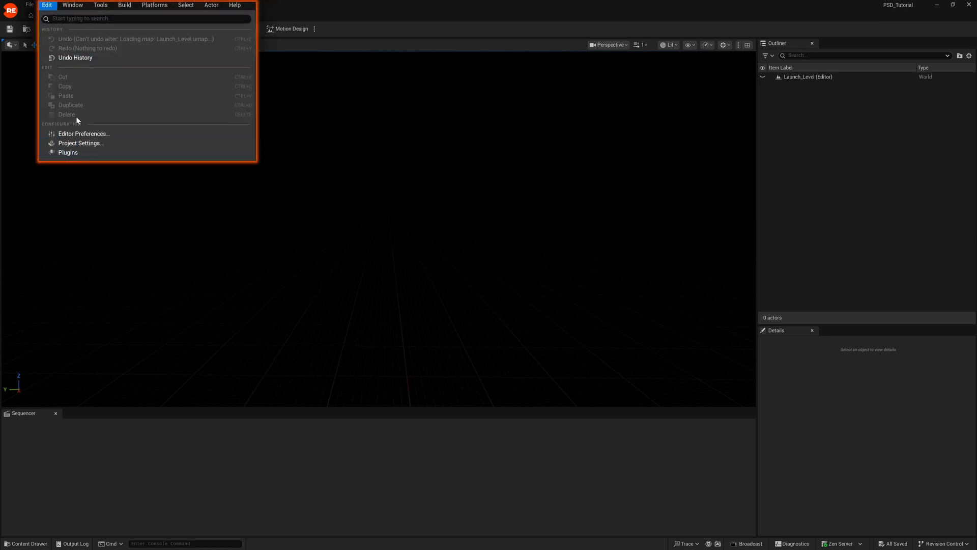
pyautogui.click(85, 153)
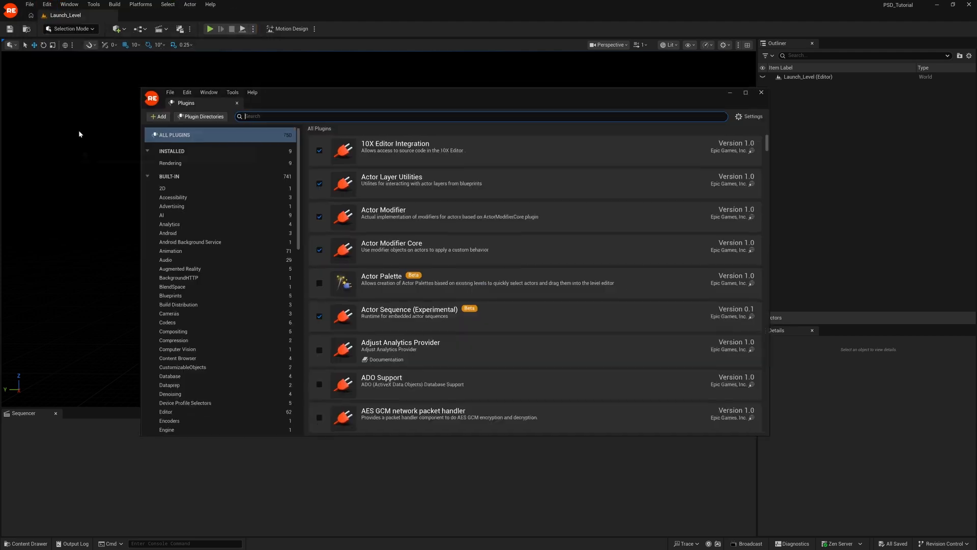
pyautogui.write('psd')
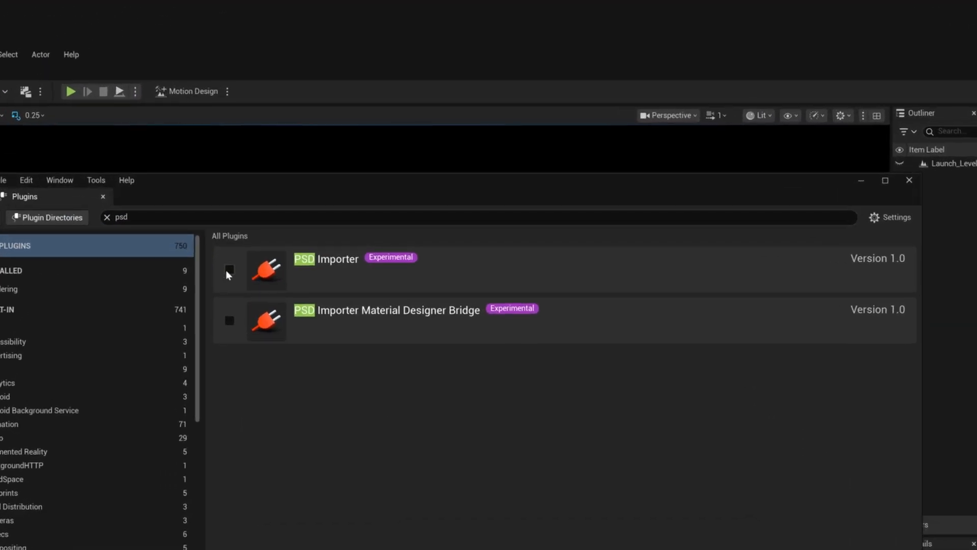
pyautogui.click(229, 271)
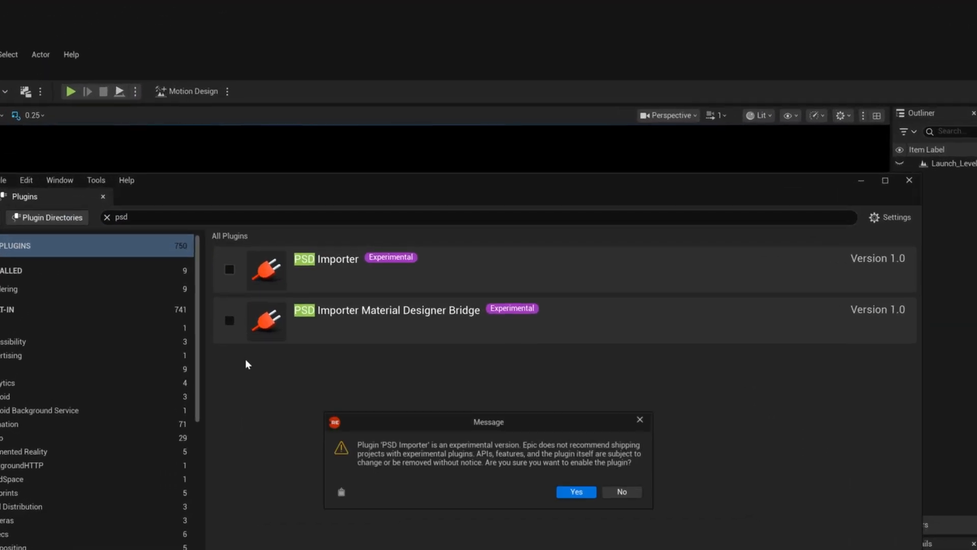
pyautogui.click(574, 493)
pyautogui.click(229, 320)
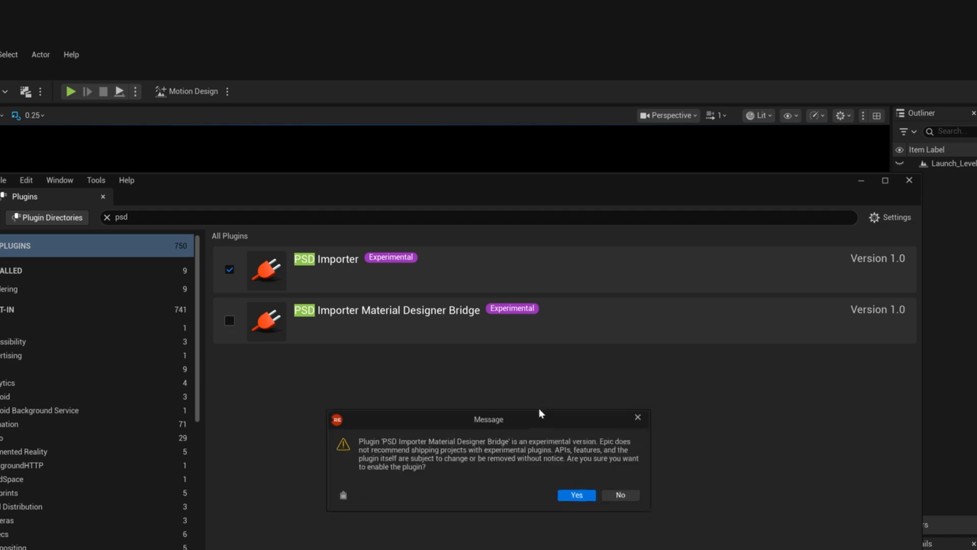
pyautogui.click(572, 496)
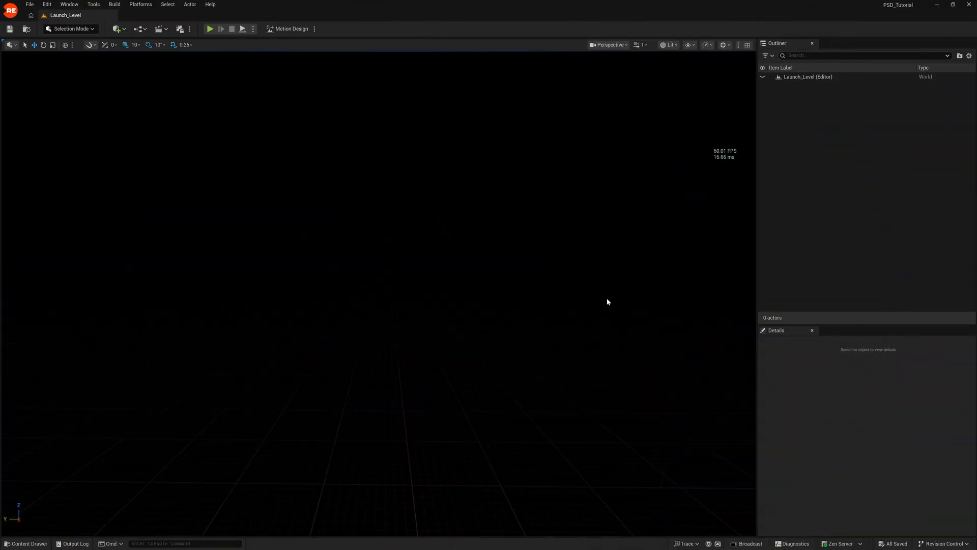
# Create a new level named PSD in the Content folder, and open it, saving the new asset.
pyautogui.hotkey('ctrl', 'space')
pyautogui.rightClick(252, 363)
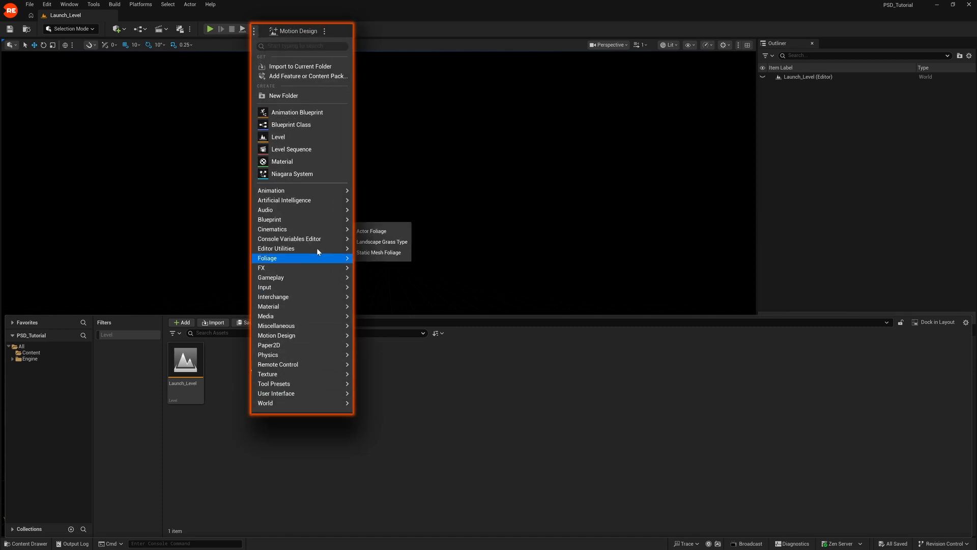
pyautogui.click(290, 126)
pyautogui.doubleClick(225, 364)
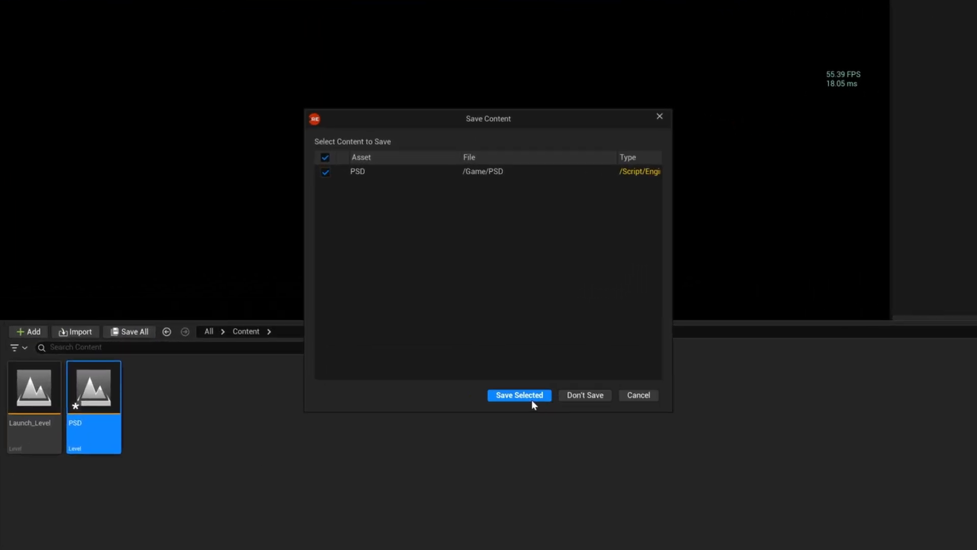
pyautogui.click(532, 400)
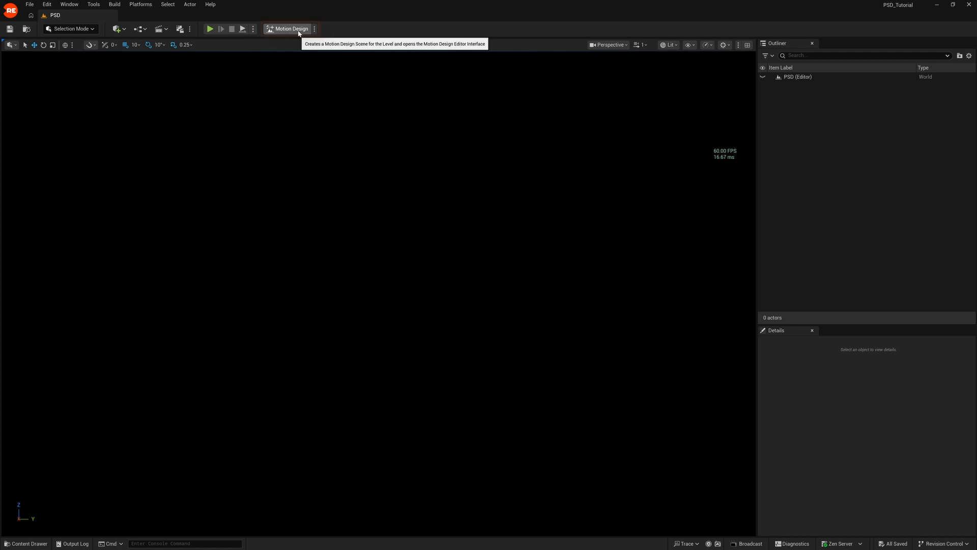
# Create a Motion Design scene for the PSD level and spawn all of its default scene actors.
pyautogui.click(301, 31)
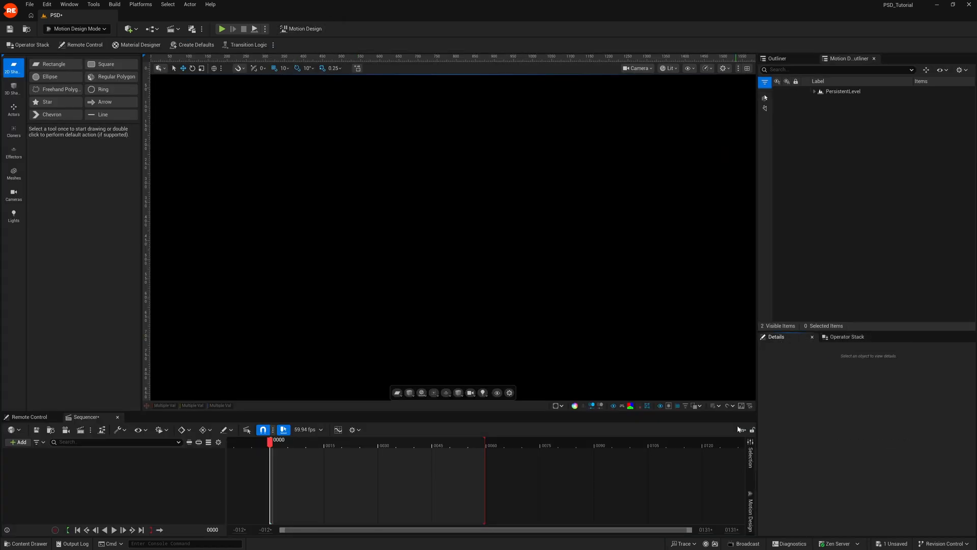
pyautogui.click(201, 46)
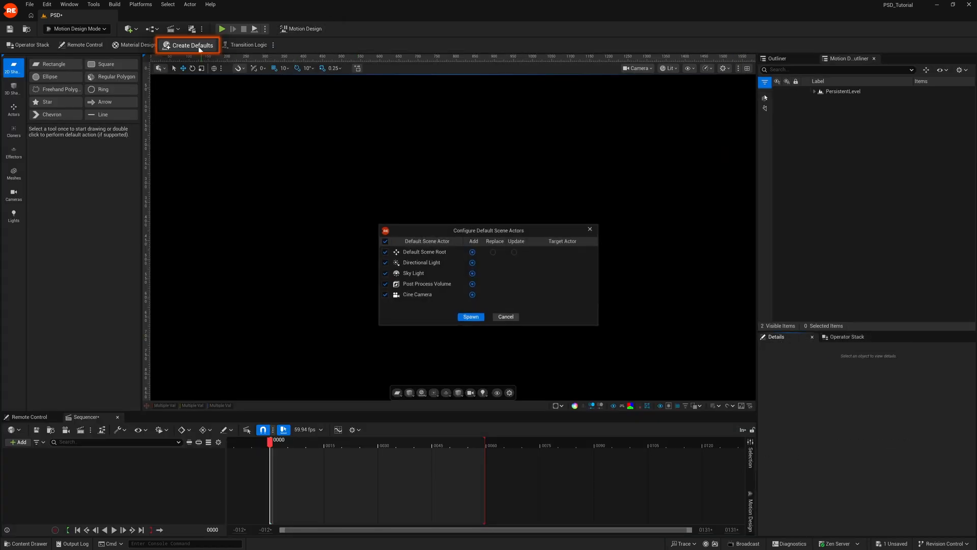
pyautogui.click(471, 316)
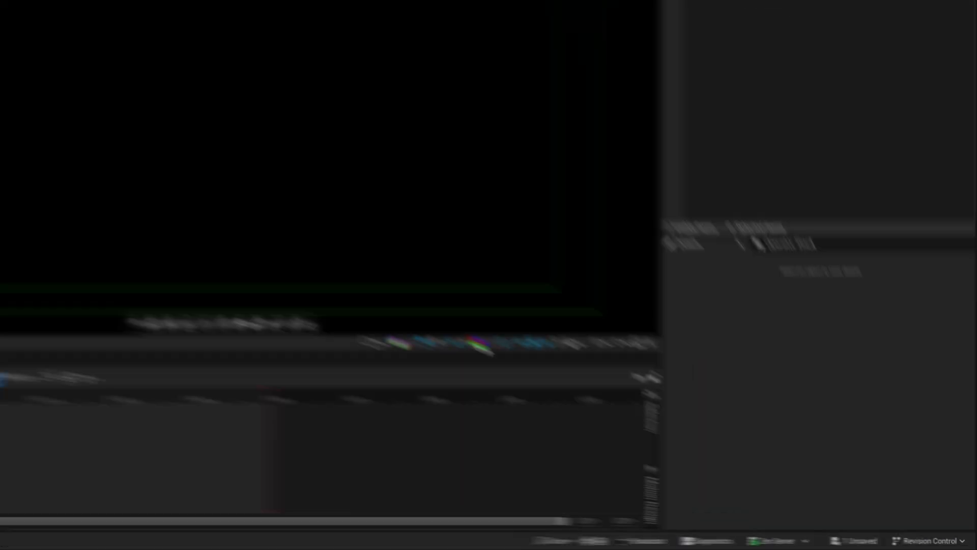
# Set the viewport's display effect to Checkerboard.
pyautogui.click(630, 405)
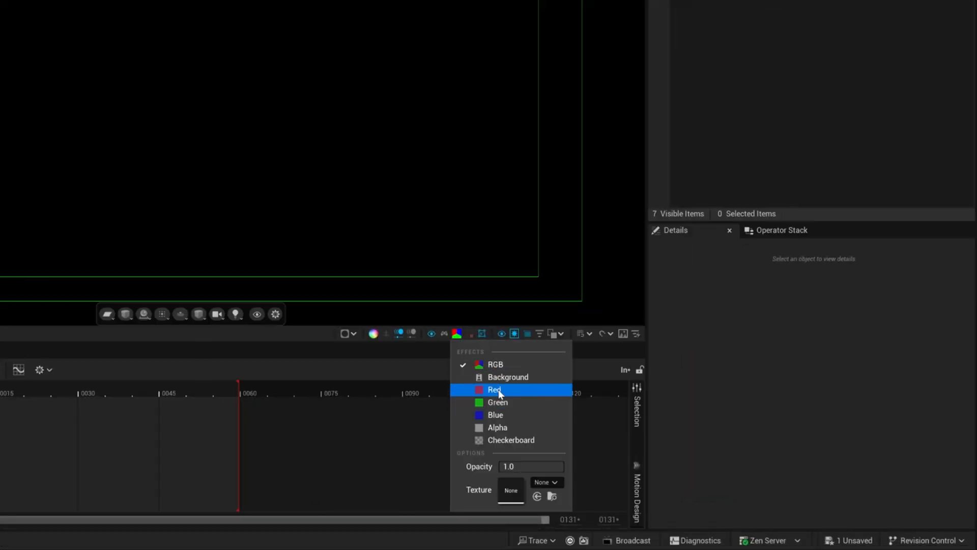
pyautogui.click(505, 440)
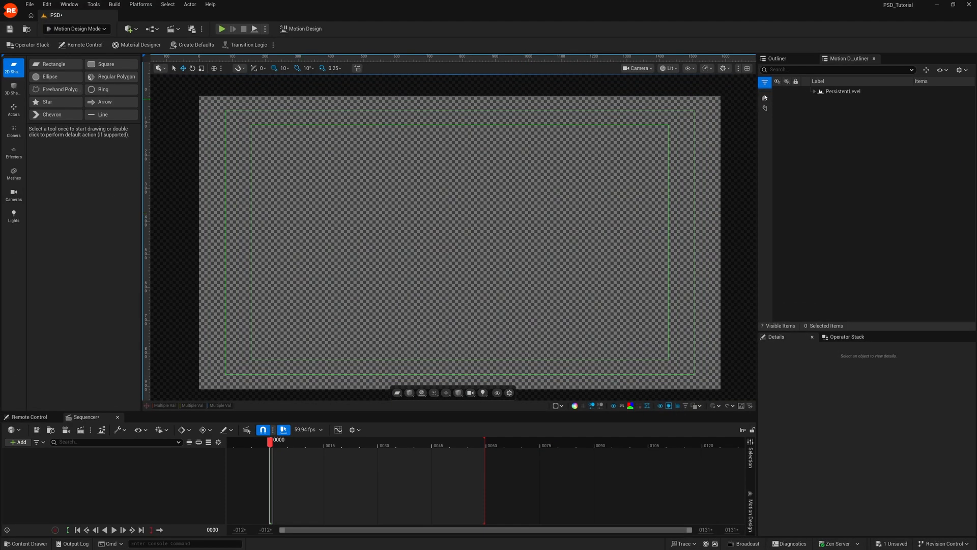
# Import FullscreenGFX.psd from the Training folder into the project's Content folder and open its FullscreenGFX_Layers folder.
pyautogui.hotkey('ctrl', 'space')
pyautogui.click(262, 401)
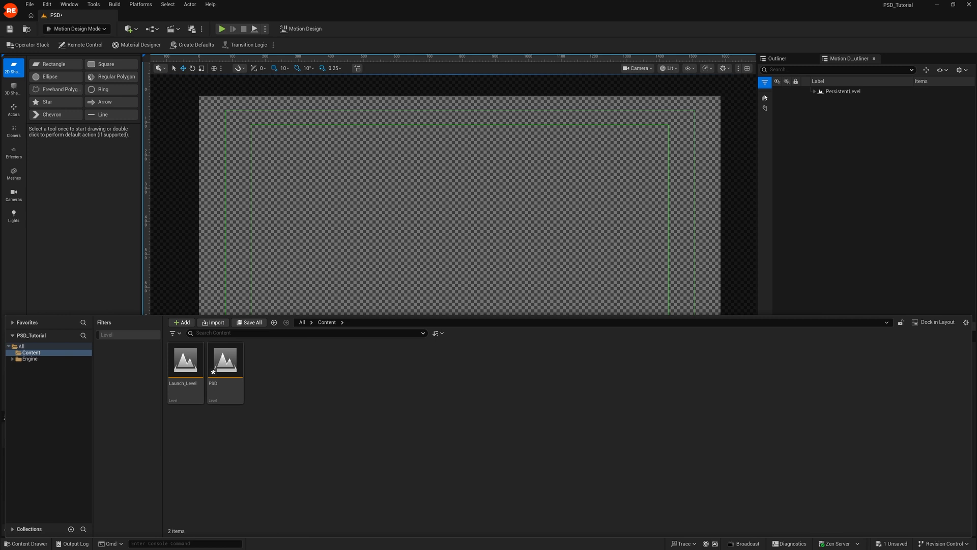
pyautogui.moveTo(764, 98); pyautogui.dragTo(719, 90)
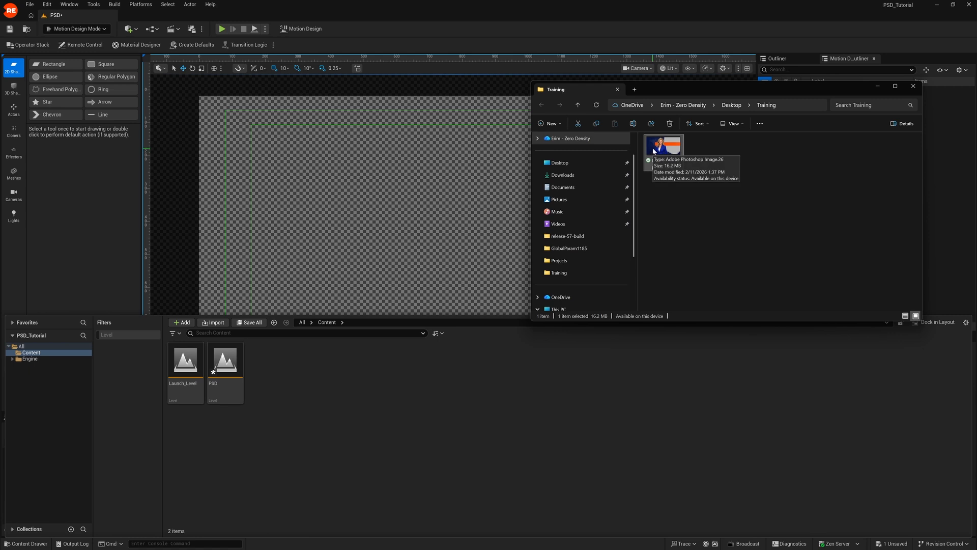
pyautogui.moveTo(653, 153); pyautogui.dragTo(408, 397)
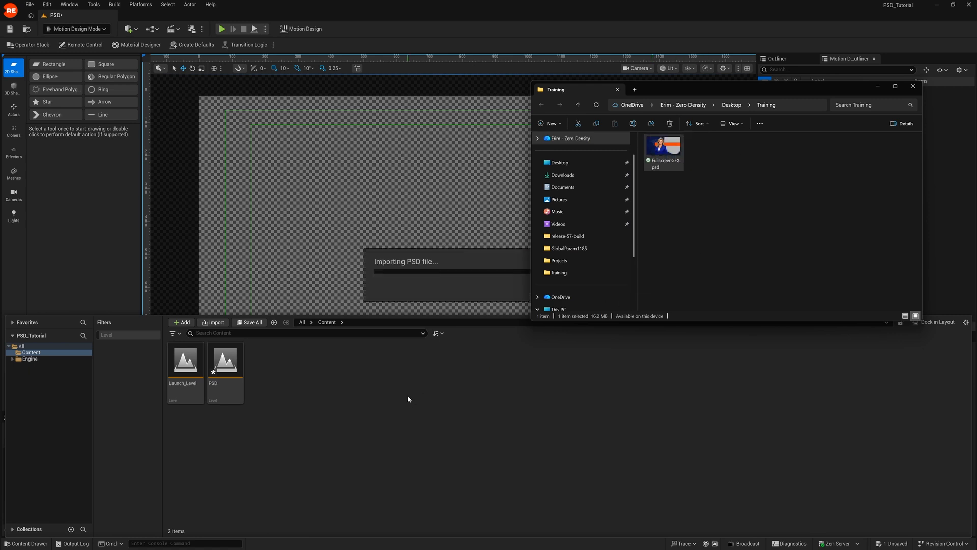
pyautogui.click(407, 387)
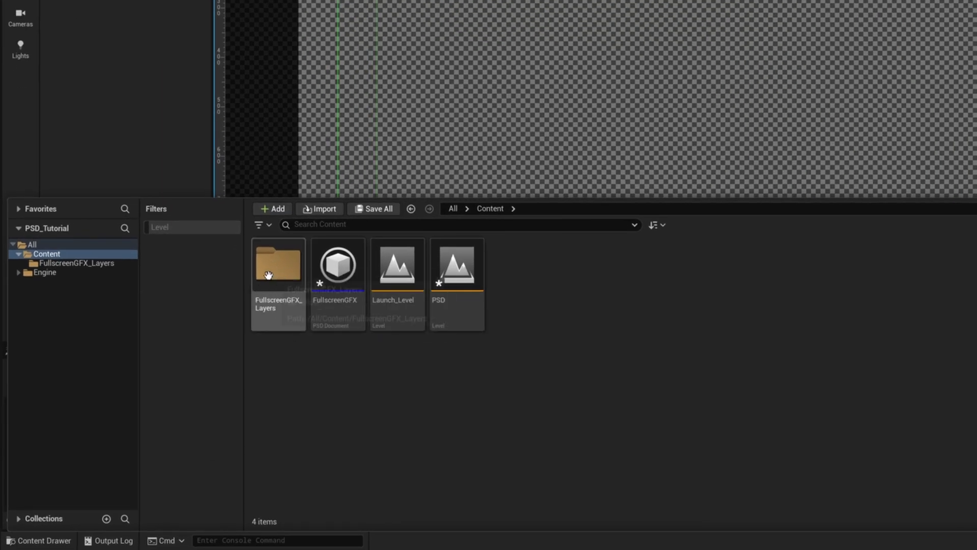
pyautogui.doubleClick(268, 275)
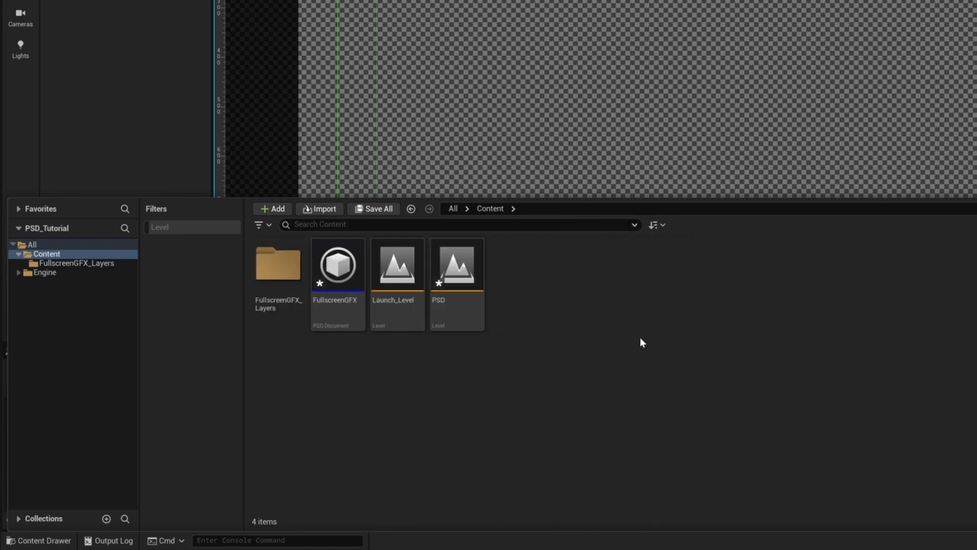
# Place the FullscreenGFX PSD document in the viewport and reset its location to 0, 0, 0.
pyautogui.moveTo(338, 266); pyautogui.dragTo(620, 122)
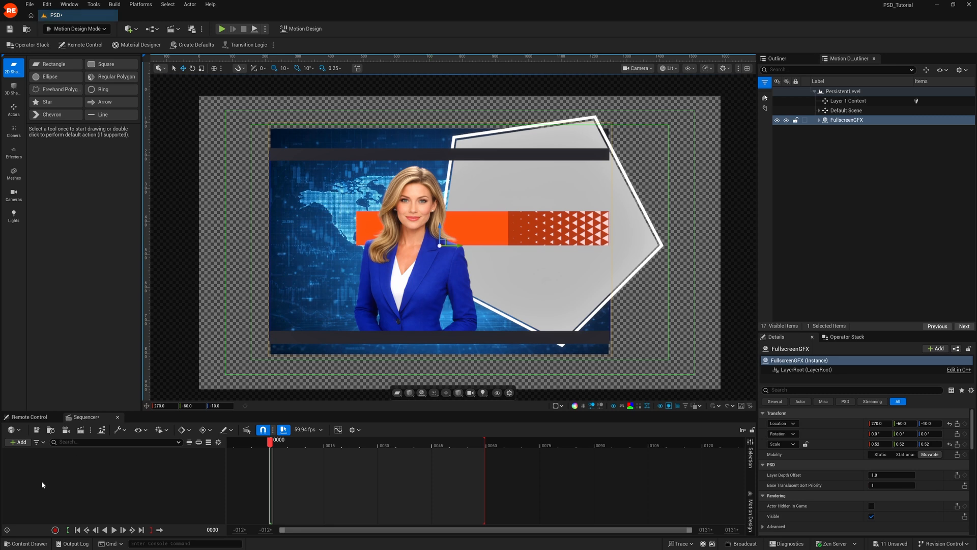
pyautogui.click(949, 424)
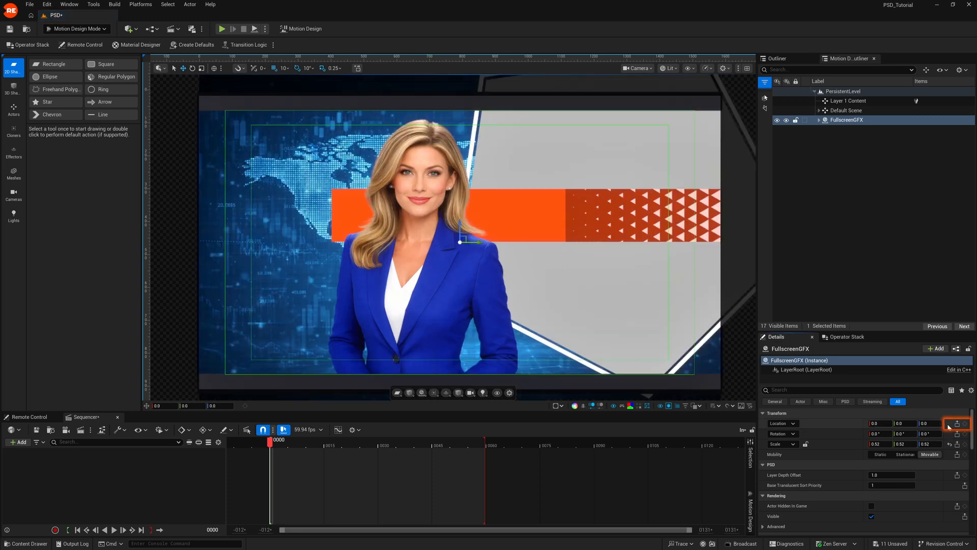
# Try moving the PresenterImage layer sideways in the viewport, and undo the move.
pyautogui.click(436, 178)
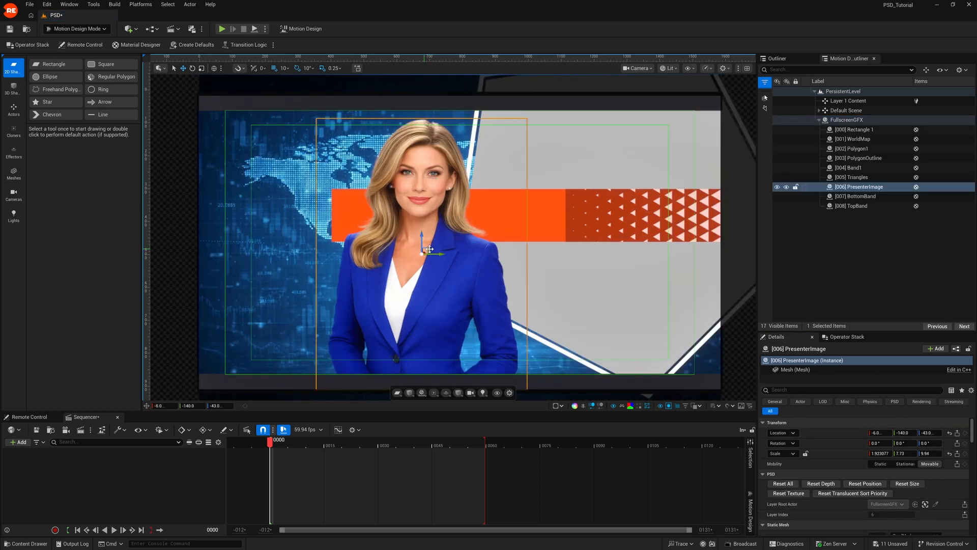
pyautogui.moveTo(442, 255)
pyautogui.mouseDown()
pyautogui.moveTo(320, 255)
pyautogui.moveTo(437, 255)
pyautogui.mouseUp()
pyautogui.hotkey('ctrl', 'z')
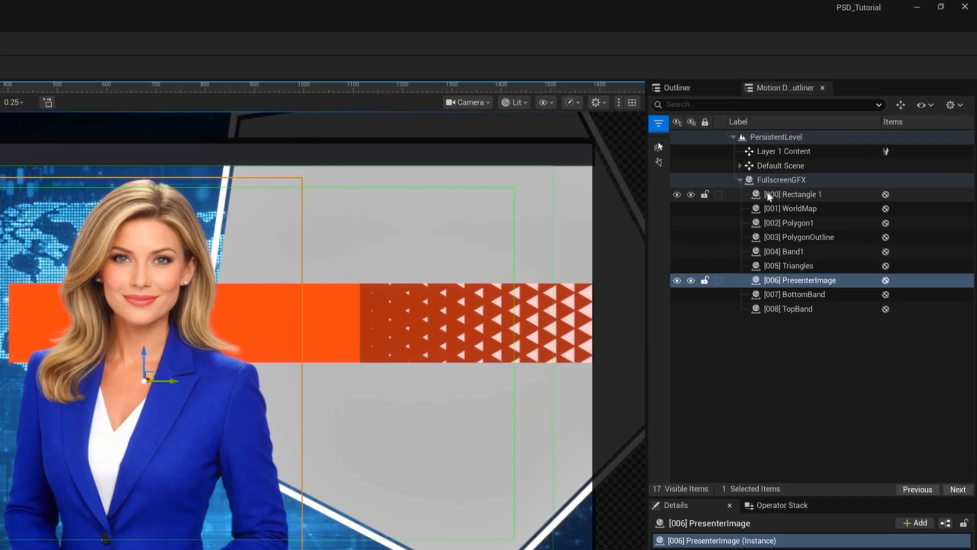
# Examine the individual layers under FullscreenGFX in the outliner and their order.
pyautogui.click(839, 129)
pyautogui.click(842, 139)
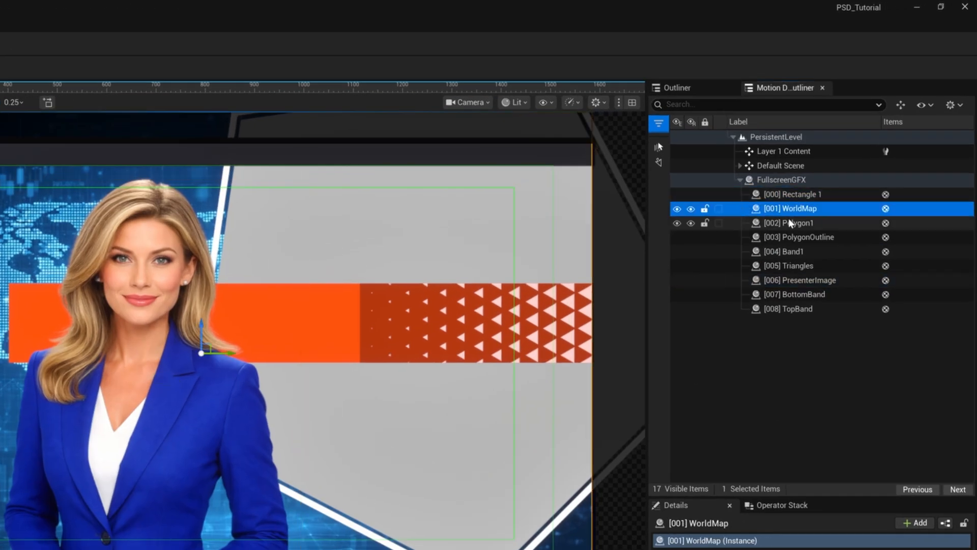
pyautogui.click(789, 223)
pyautogui.click(788, 238)
pyautogui.click(790, 251)
pyautogui.click(790, 294)
pyautogui.click(770, 198)
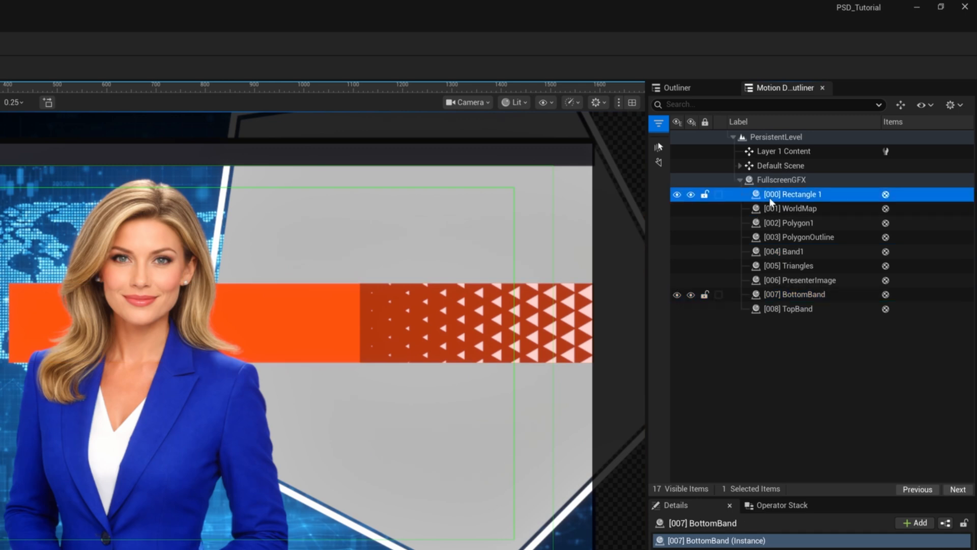
pyautogui.click(778, 181)
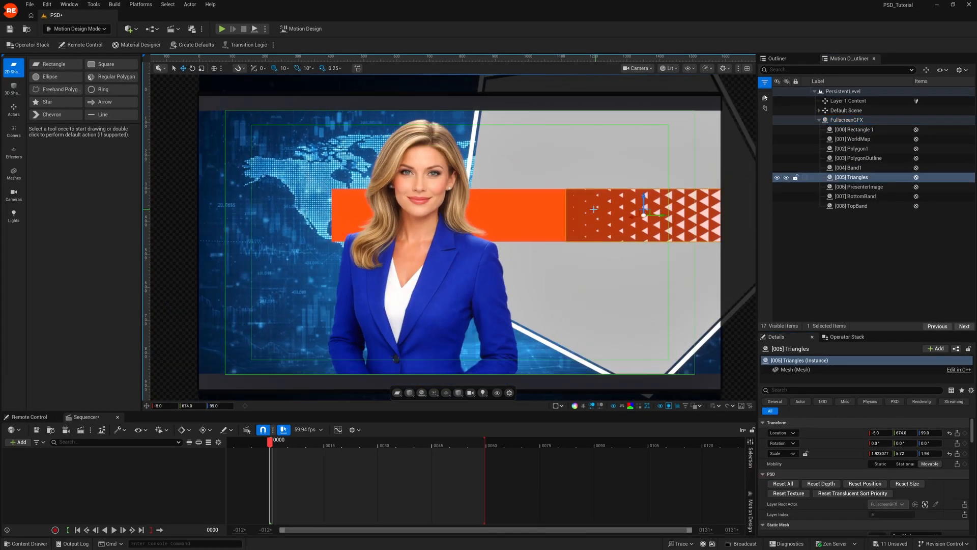
# Try moving the Triangles layer up off the orange band, undo the move, and select the PresenterImage layer.
pyautogui.moveTo(594, 208); pyautogui.dragTo(575, 147)
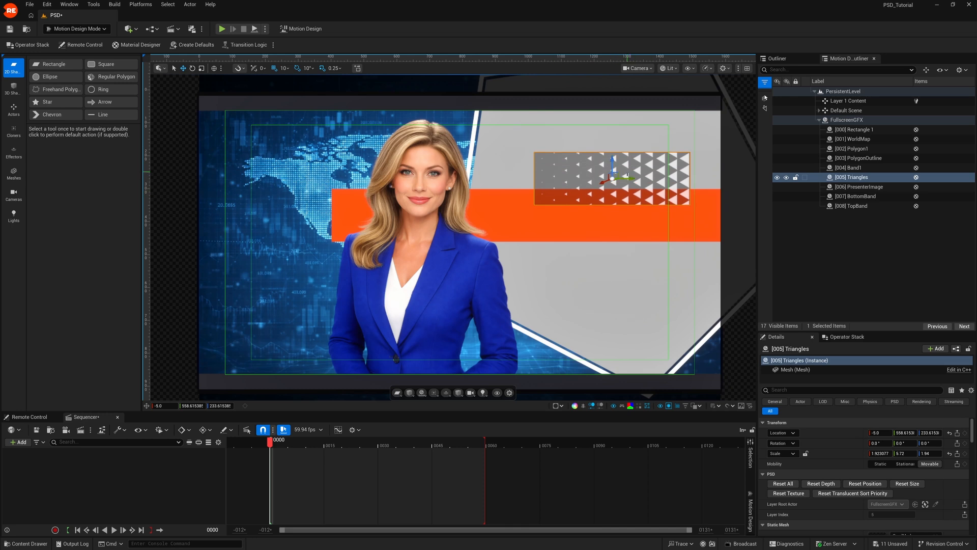
pyautogui.hotkey('ctrl', 'z')
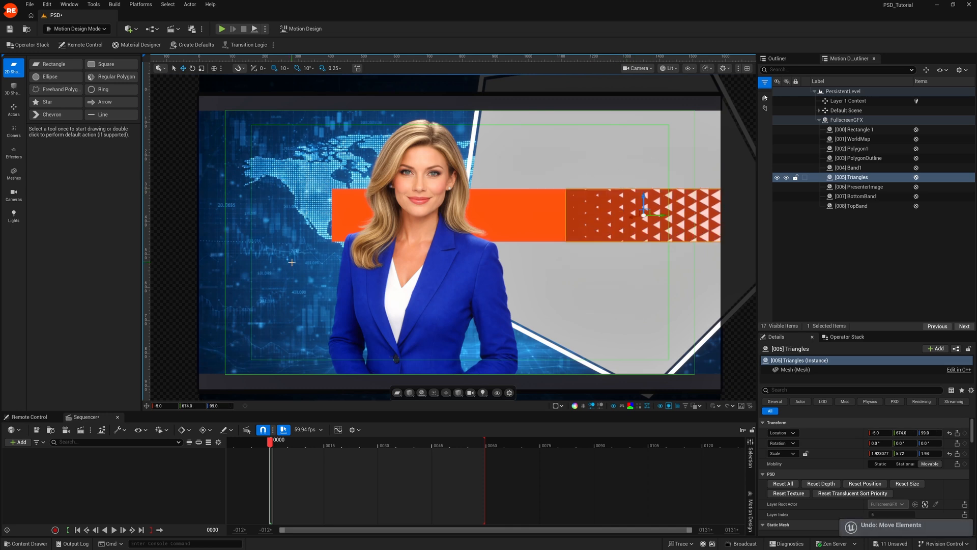
pyautogui.click(424, 204)
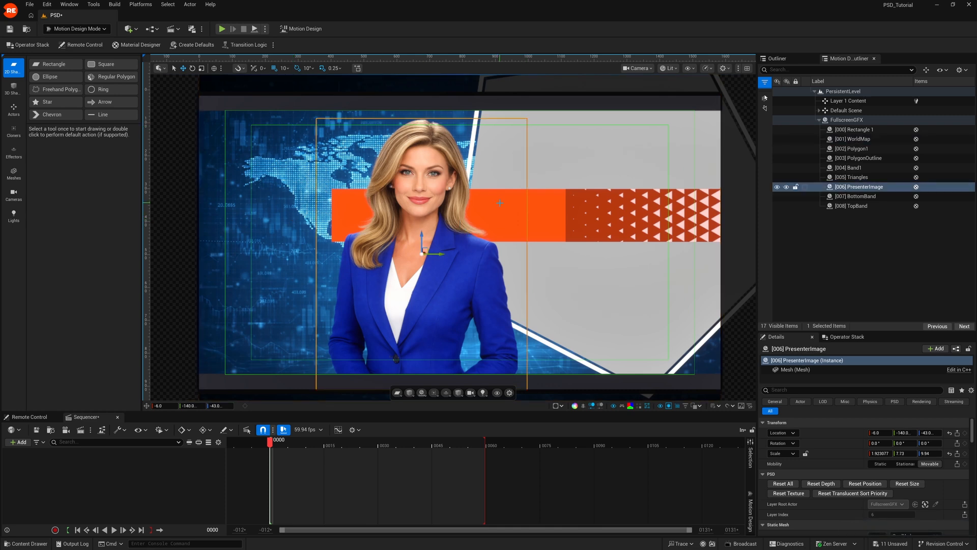
# Delete the FullscreenGFX actor from the level together with all its child layers.
pyautogui.click(846, 120)
pyautogui.press('Delete')
pyautogui.click(487, 293)
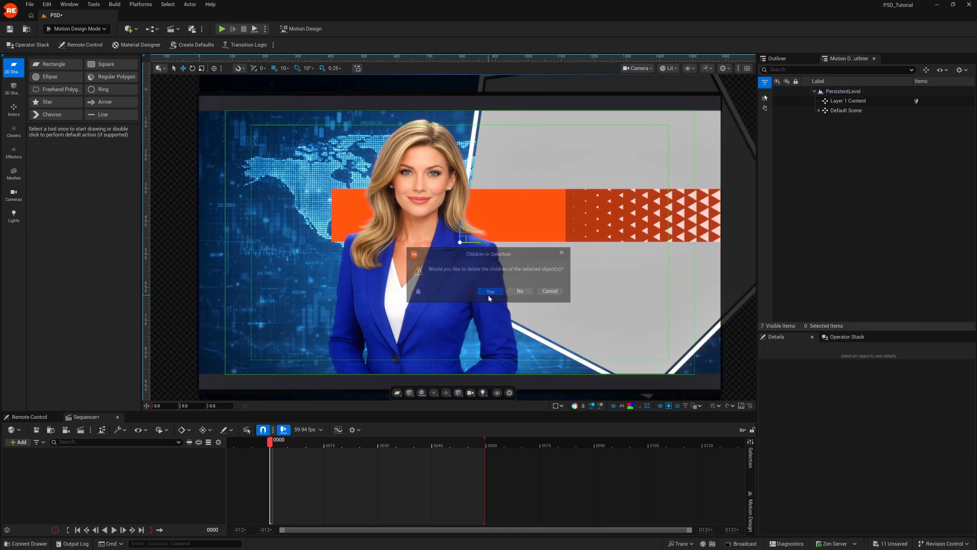
# Create a Material Designer material from the FullscreenGFX PSD document and select the new MD_FullscreenGFX asset.
pyautogui.hotkey('ctrl', 'space')
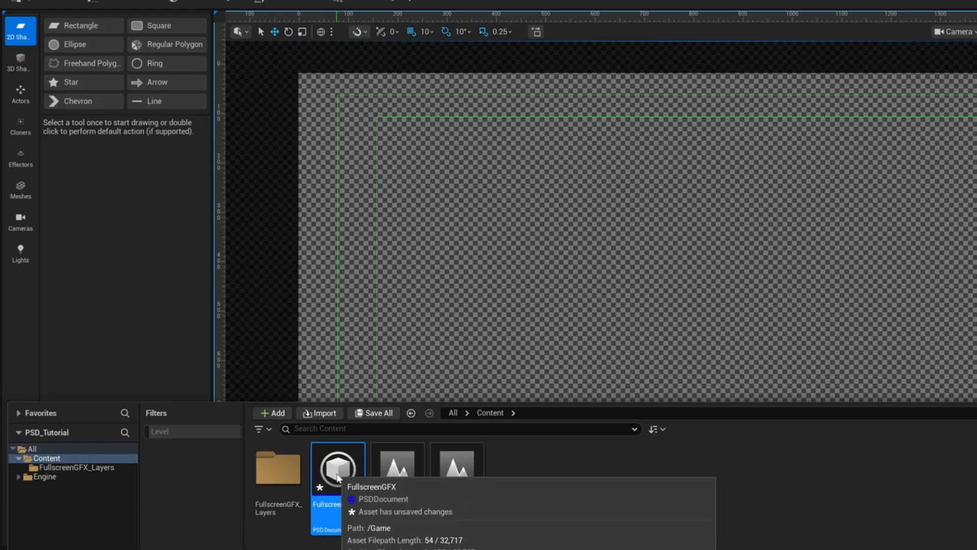
pyautogui.rightClick(338, 477)
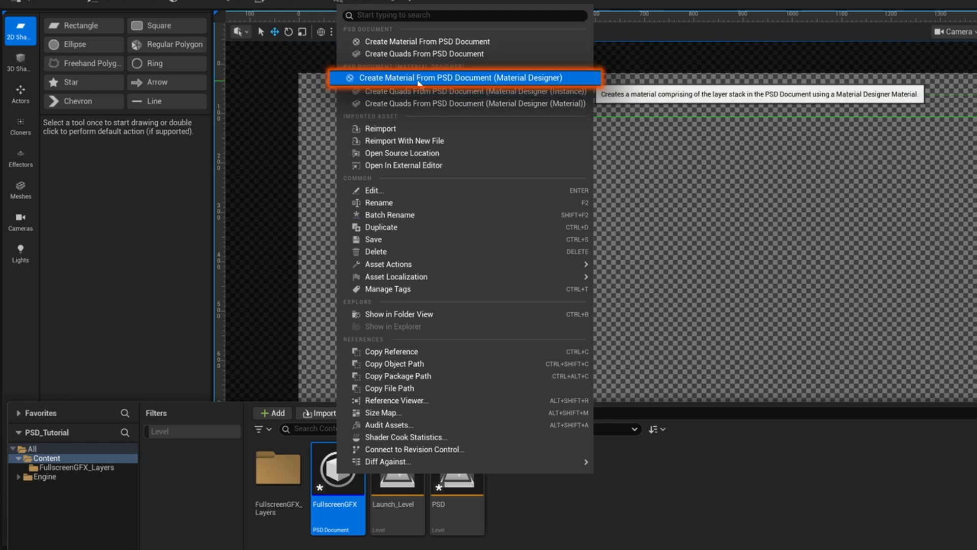
pyautogui.click(494, 82)
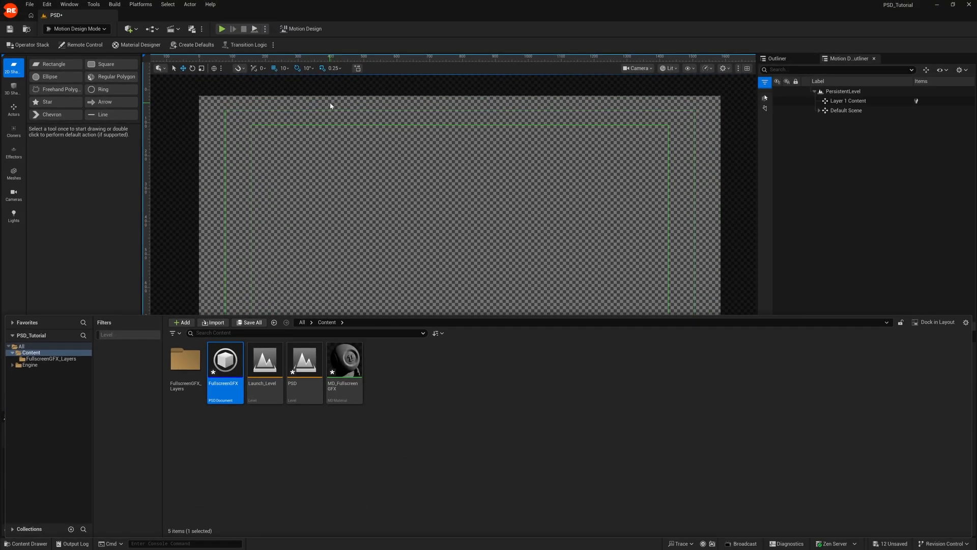
pyautogui.click(344, 364)
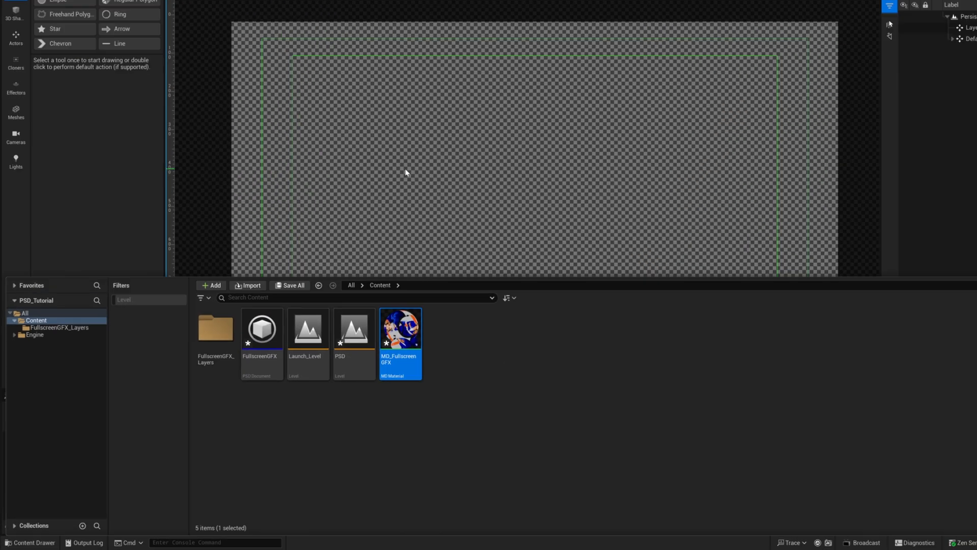
# Add a default 2D rectangle to the level and fit its size to the full screen.
pyautogui.click(522, 67)
pyautogui.doubleClick(64, 68)
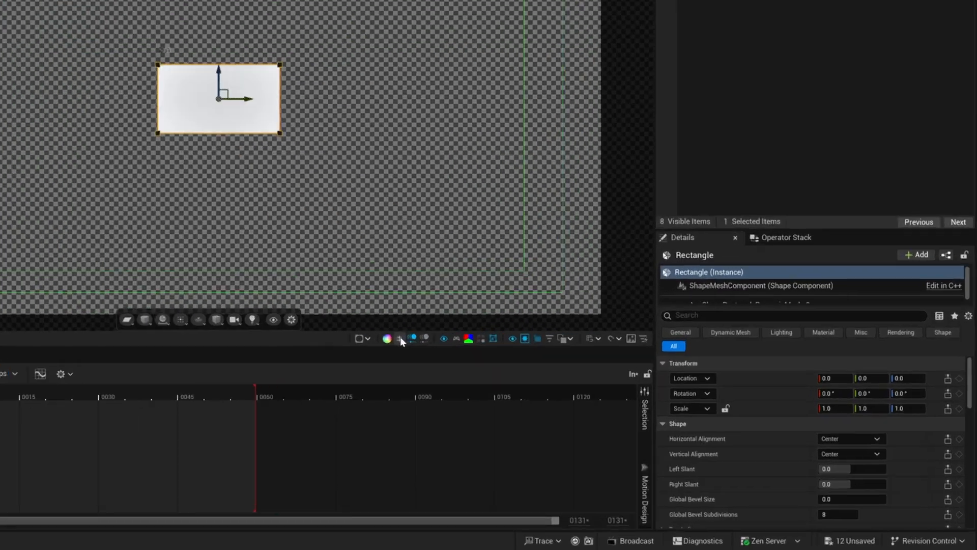
pyautogui.click(401, 339)
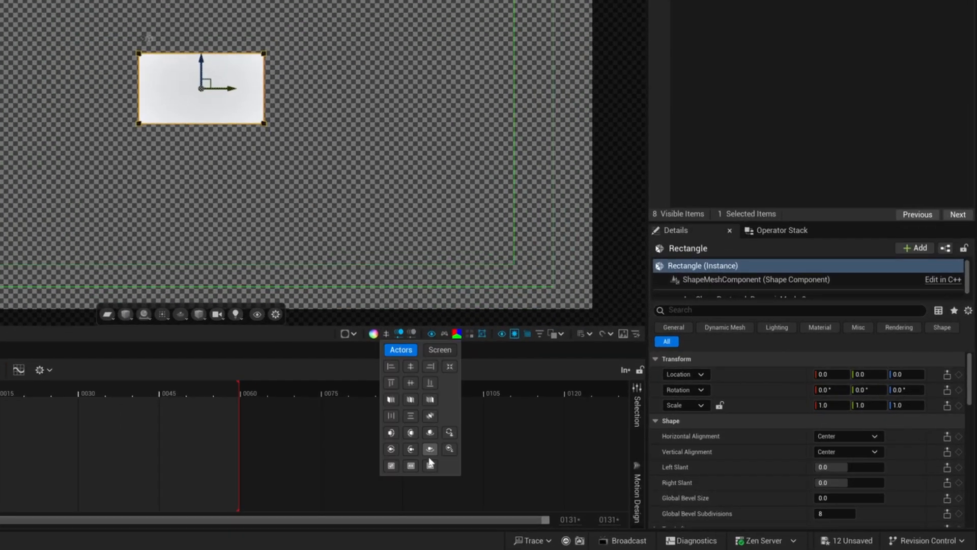
pyautogui.click(430, 463)
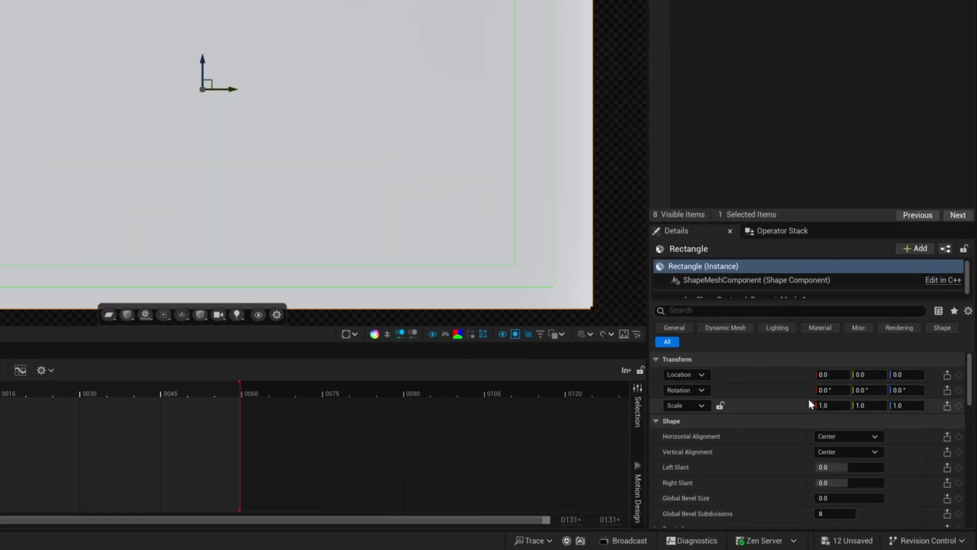
# Set the rectangle's Material Type to Material Designer and dock the Material Designer window beside the viewport, giving the viewport more width.
pyautogui.scroll(-5, 695, 418)
pyautogui.click(881, 458)
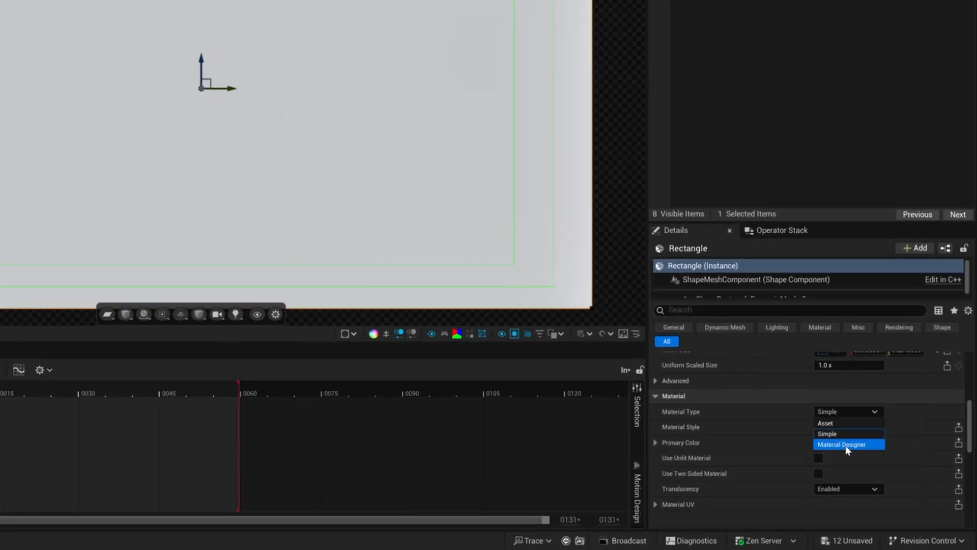
pyautogui.click(844, 445)
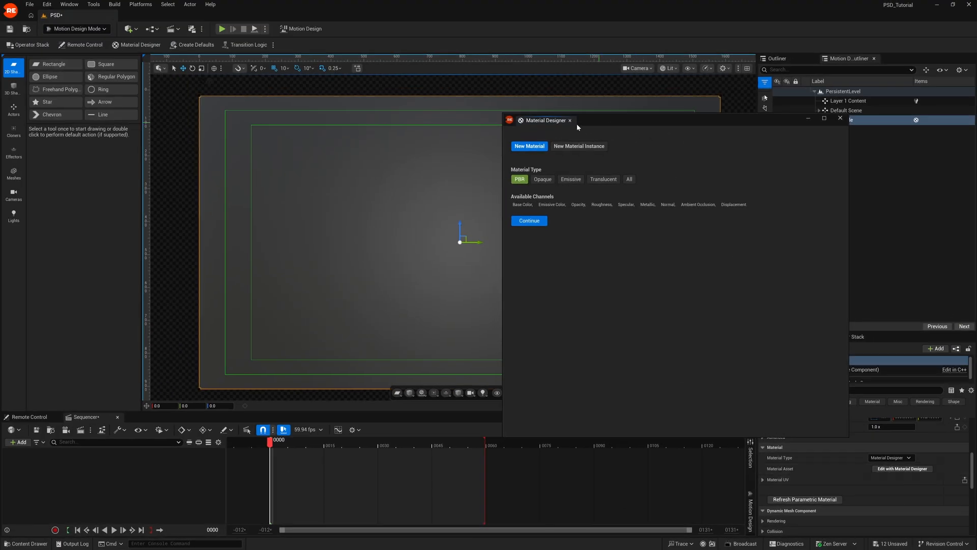
pyautogui.moveTo(576, 124); pyautogui.dragTo(714, 146)
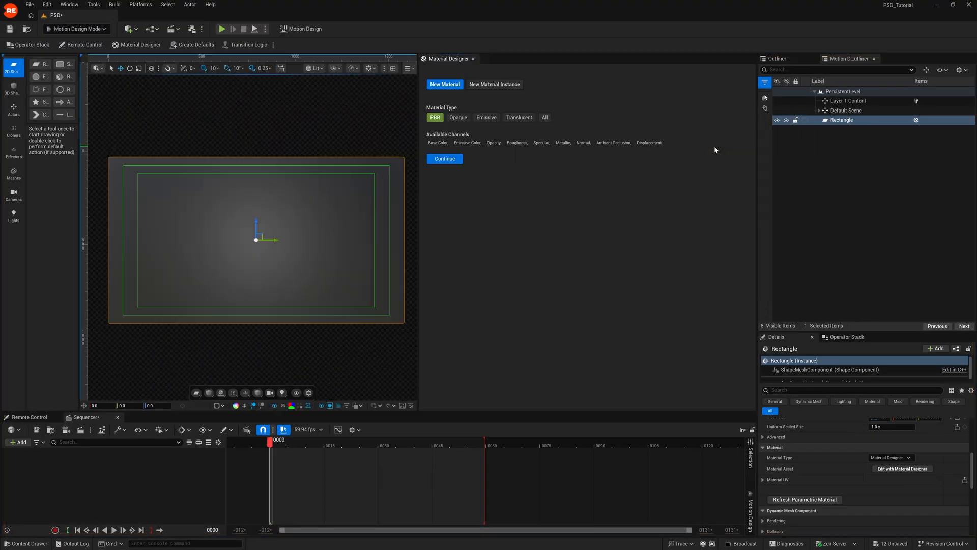
pyautogui.moveTo(417, 193); pyautogui.dragTo(571, 229)
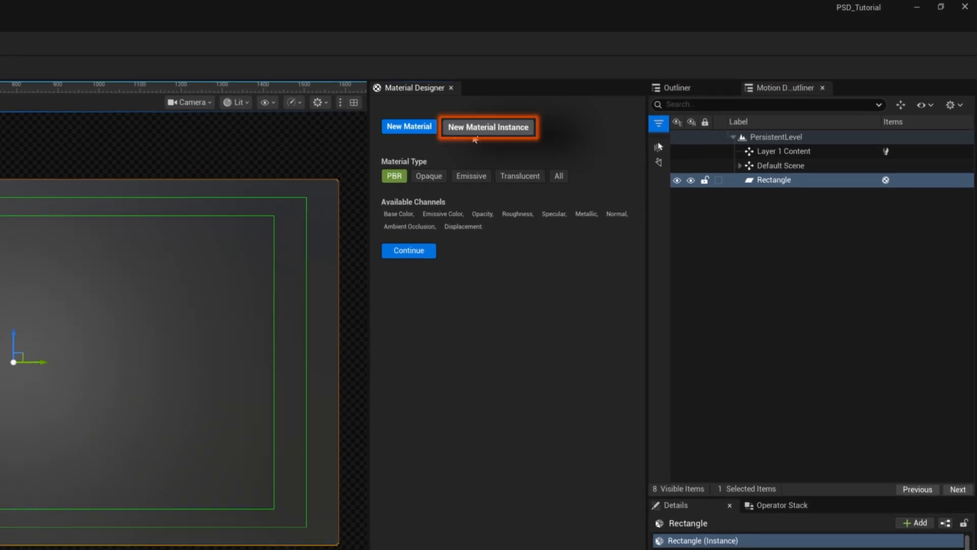
# Assign the rectangle a new material instance based on MD_FullscreenGFX.
pyautogui.click(641, 86)
pyautogui.click(405, 202)
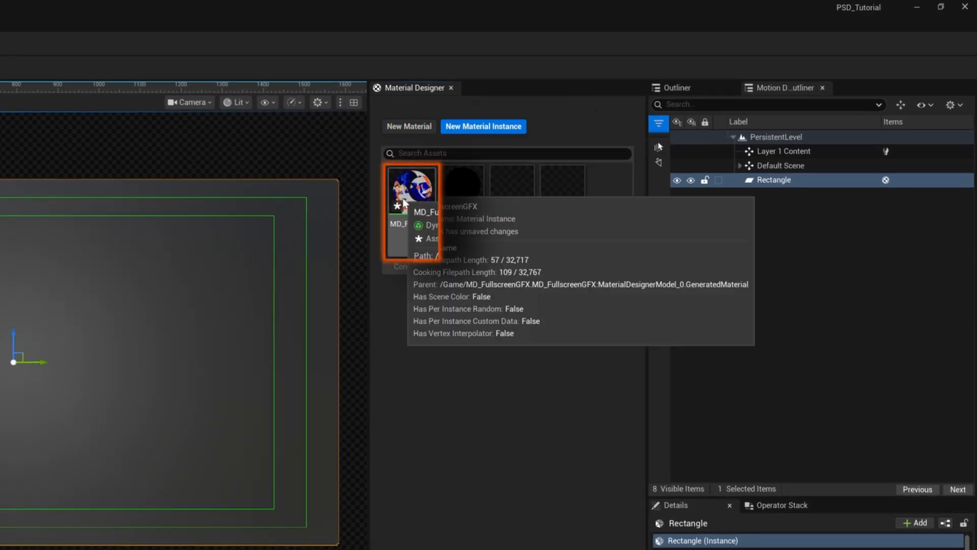
pyautogui.click(415, 186)
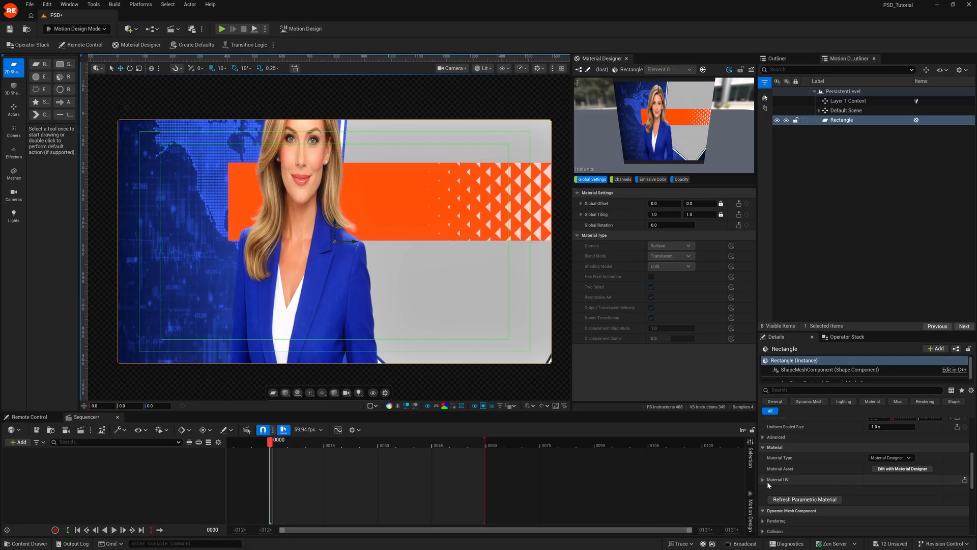
# Set the rectangle's Material UV mode to Stretch to Fit.
pyautogui.click(767, 481)
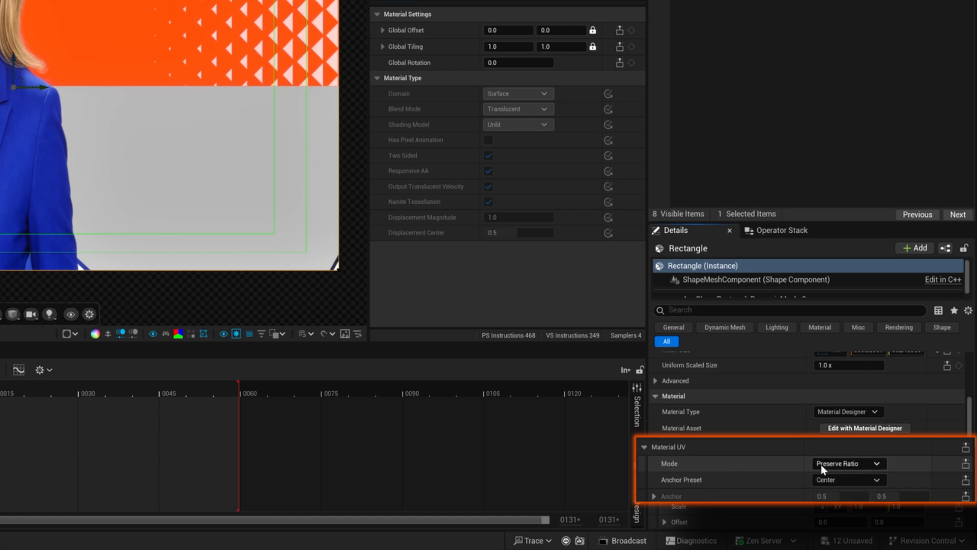
pyautogui.click(867, 464)
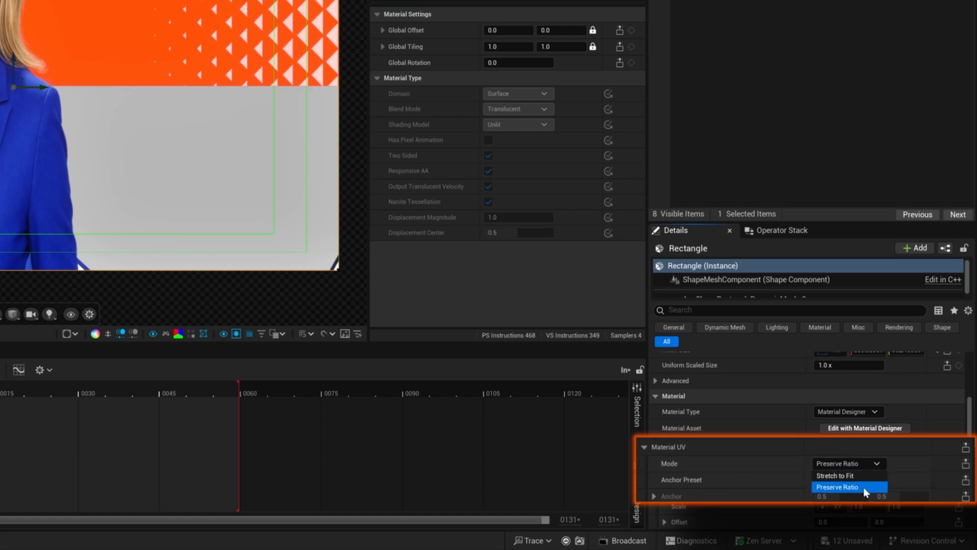
pyautogui.click(845, 475)
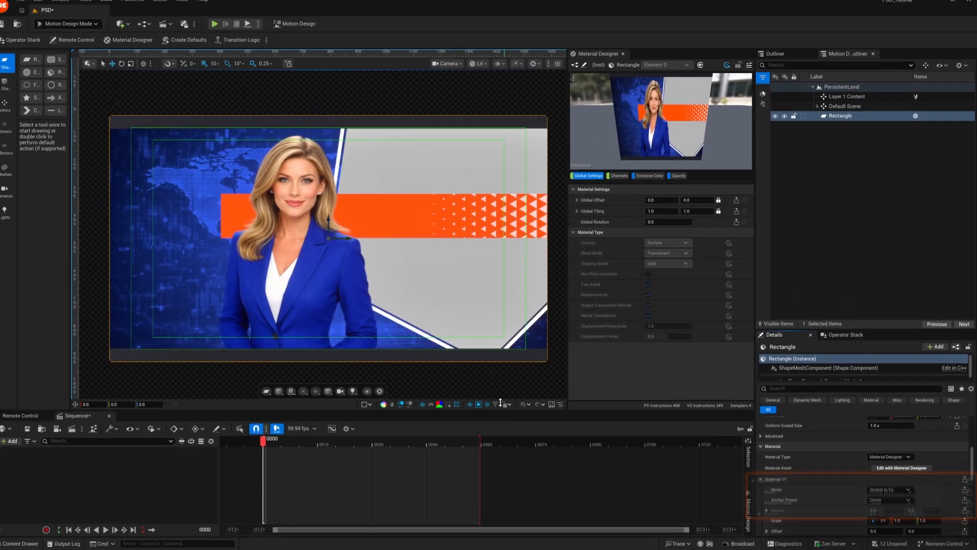
# Examine the material instance's Emissive Color layers from Layer 8 down to Layer 0, including their masks and blend modes.
pyautogui.click(340, 197)
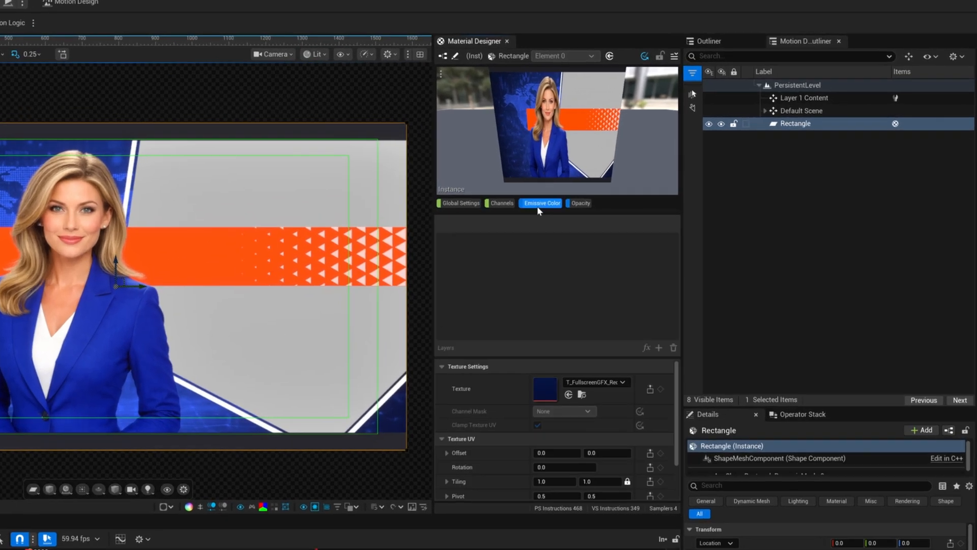
pyautogui.click(651, 179)
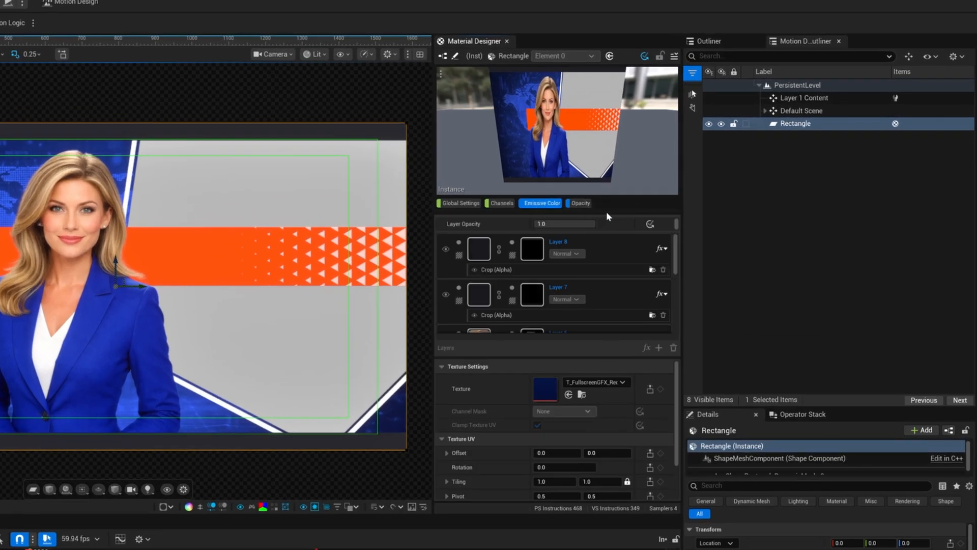
pyautogui.moveTo(606, 195); pyautogui.dragTo(606, 116)
pyautogui.scroll(-6, 596, 182)
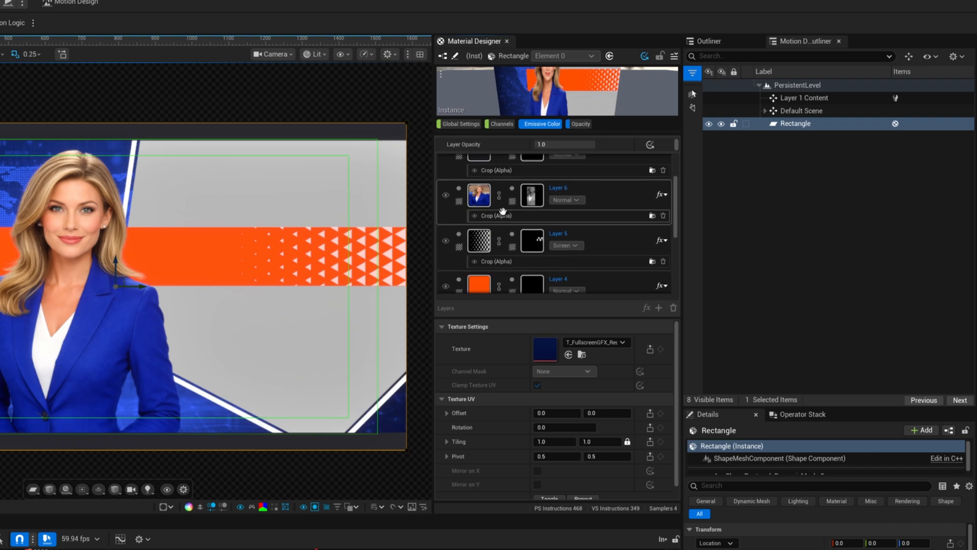
pyautogui.scroll(6, 506, 224)
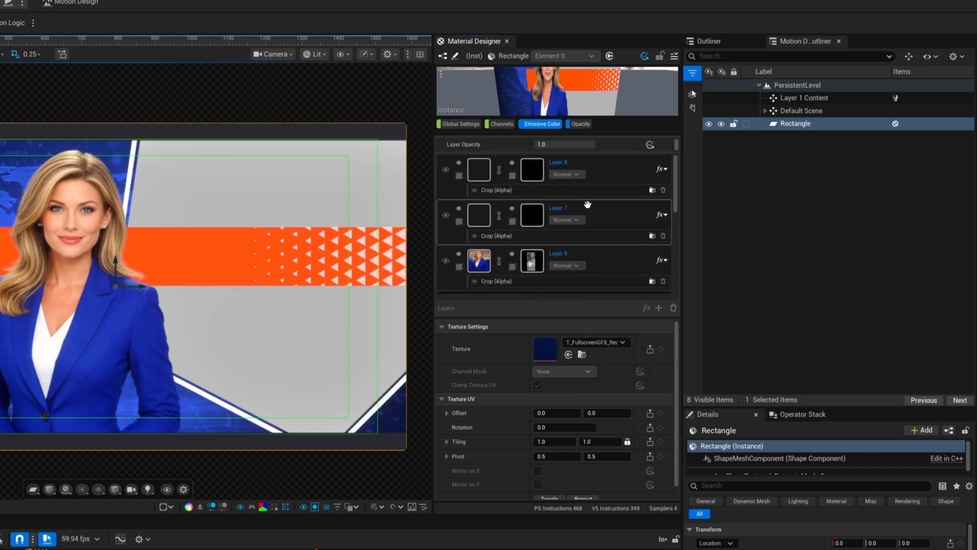
pyautogui.scroll(-3, 491, 247)
pyautogui.scroll(-3, 491, 248)
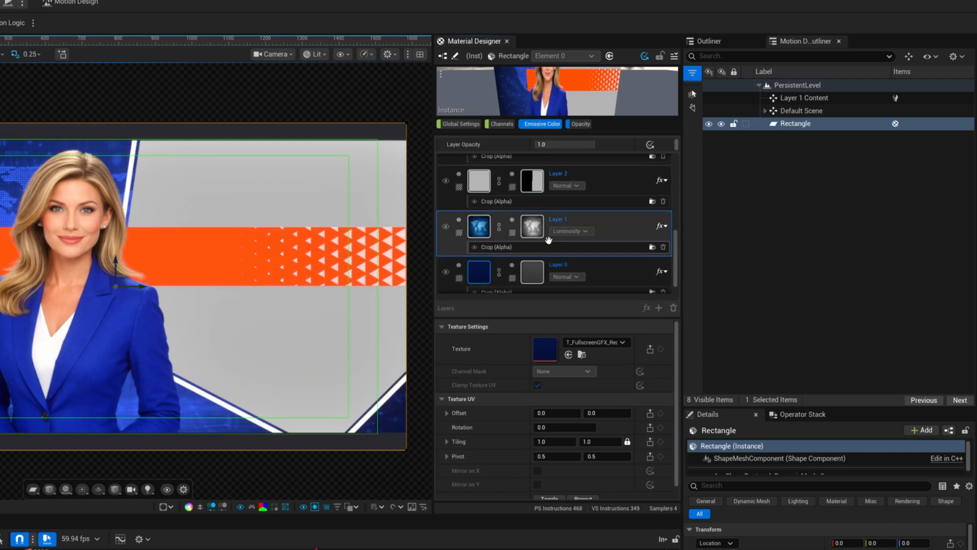
pyautogui.scroll(-1, 601, 249)
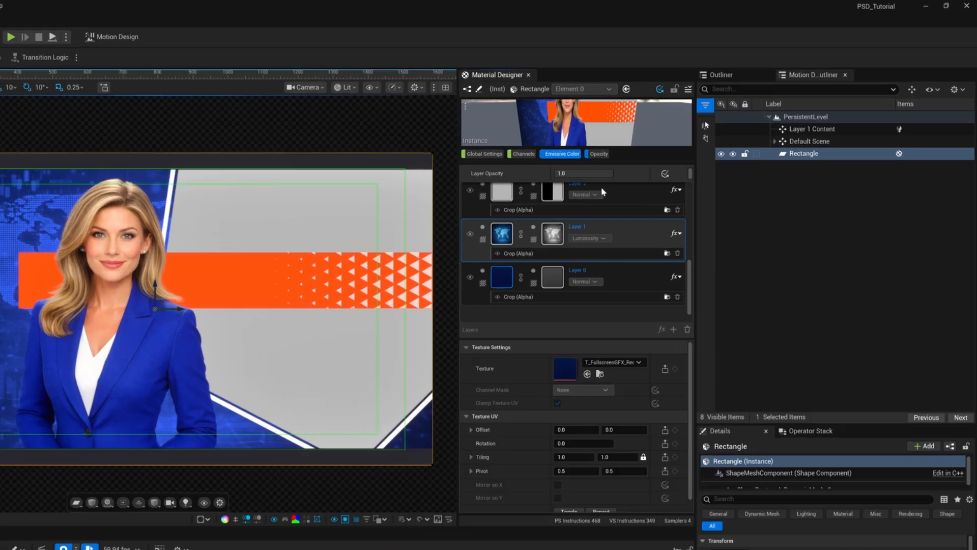
pyautogui.scroll(1, 678, 192)
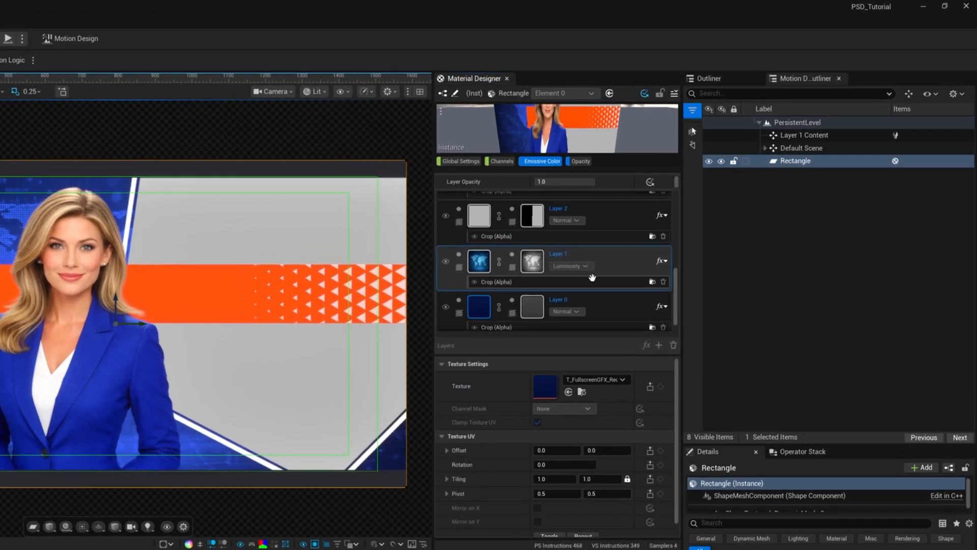
pyautogui.scroll(2, 592, 276)
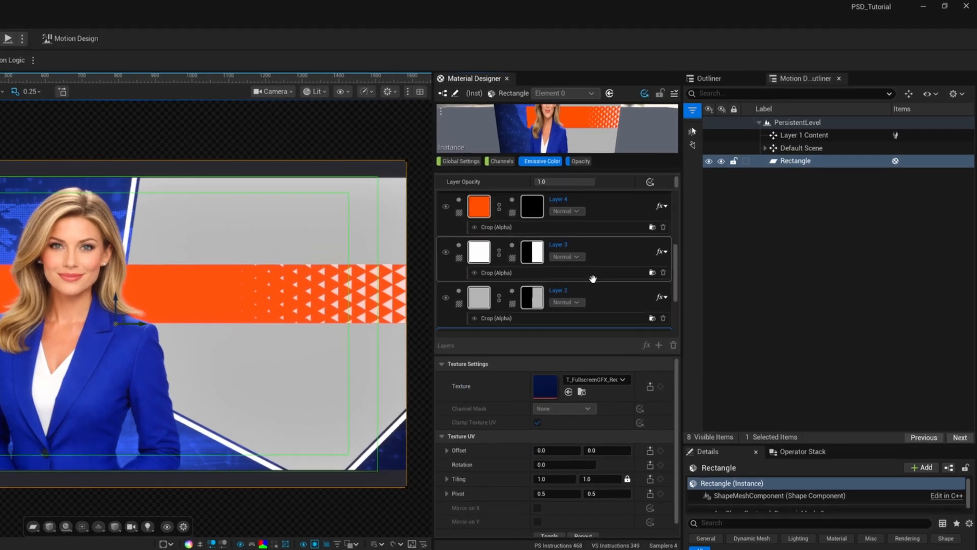
# Open the parent material MD_FullscreenGFX for editing and add a Panner (UV) distort effect to Layer 1 of the Emissive Color channel.
pyautogui.click(445, 96)
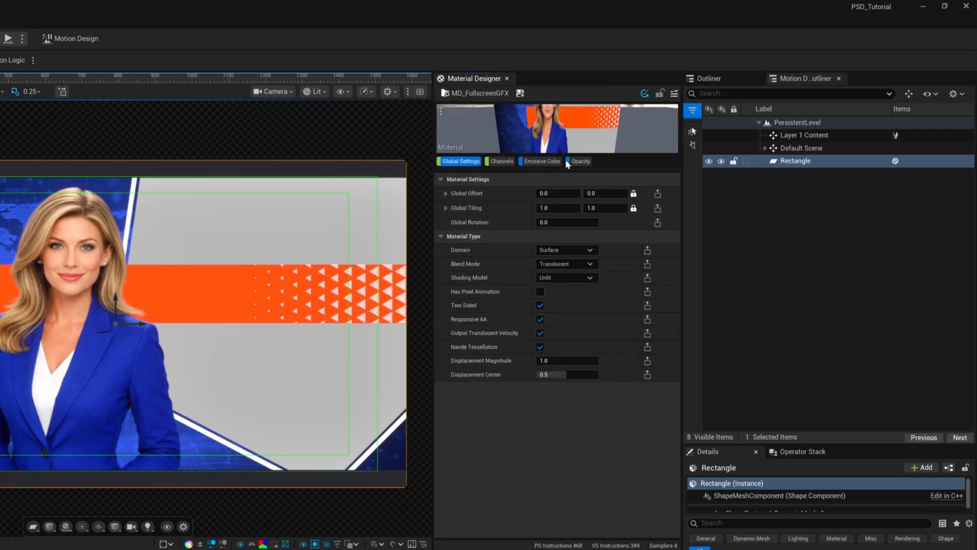
pyautogui.click(542, 162)
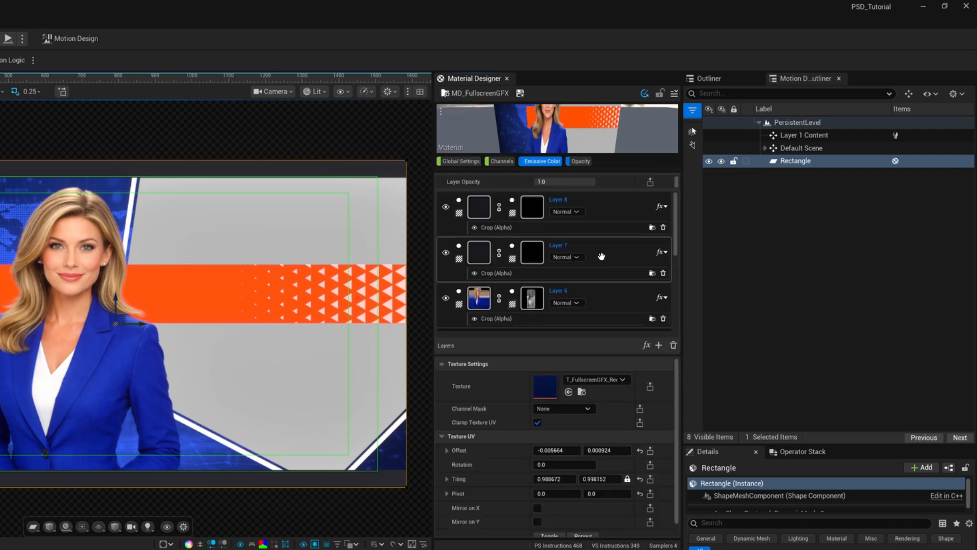
pyautogui.scroll(-6, 602, 256)
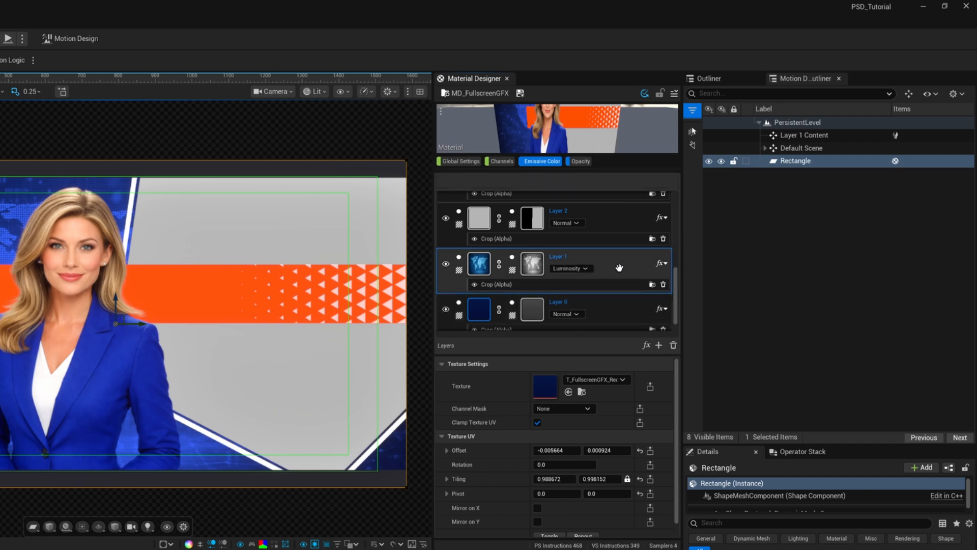
pyautogui.click(647, 345)
pyautogui.moveTo(688, 420)
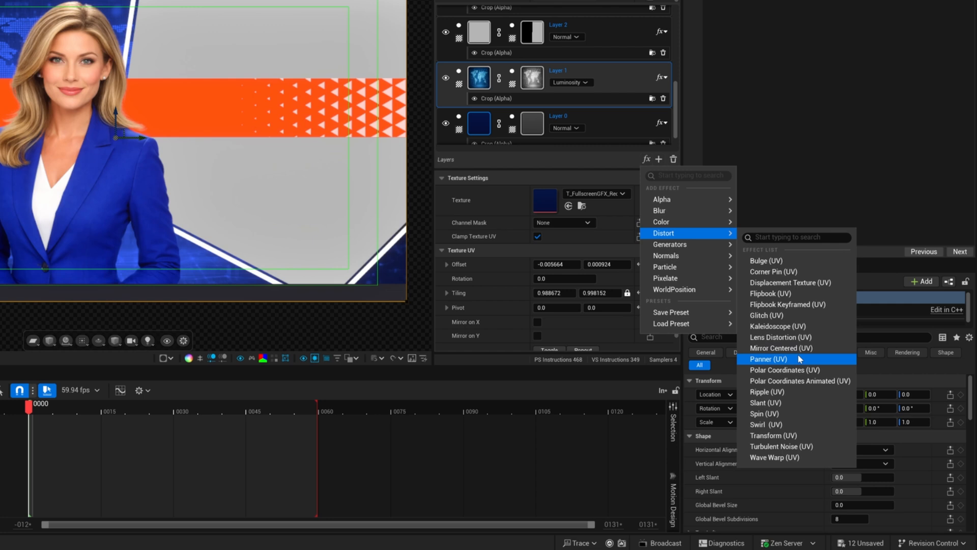
pyautogui.click(797, 358)
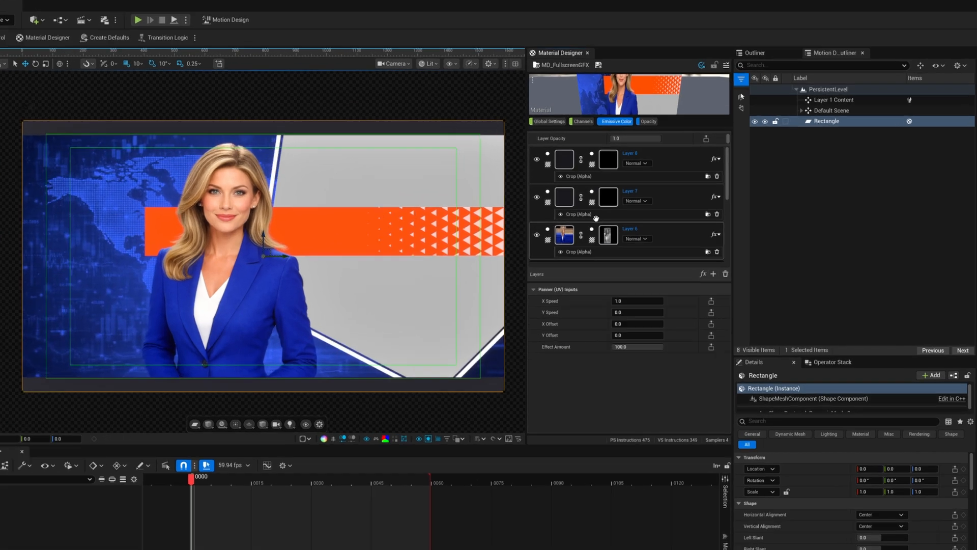
# Disable Clamp Texture UV on the base texture of Layer 1, the world map layer.
pyautogui.scroll(-3, 644, 202)
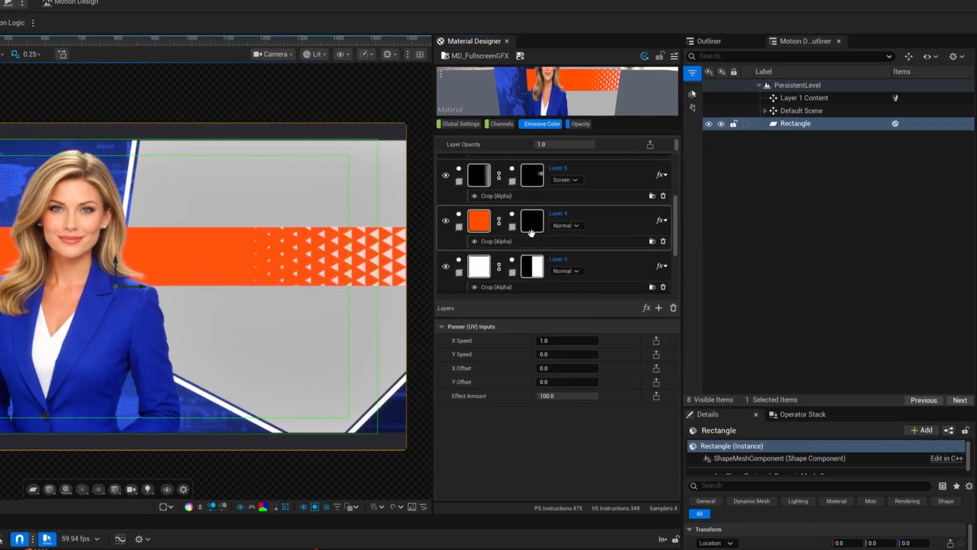
pyautogui.scroll(-3, 531, 233)
pyautogui.click(478, 244)
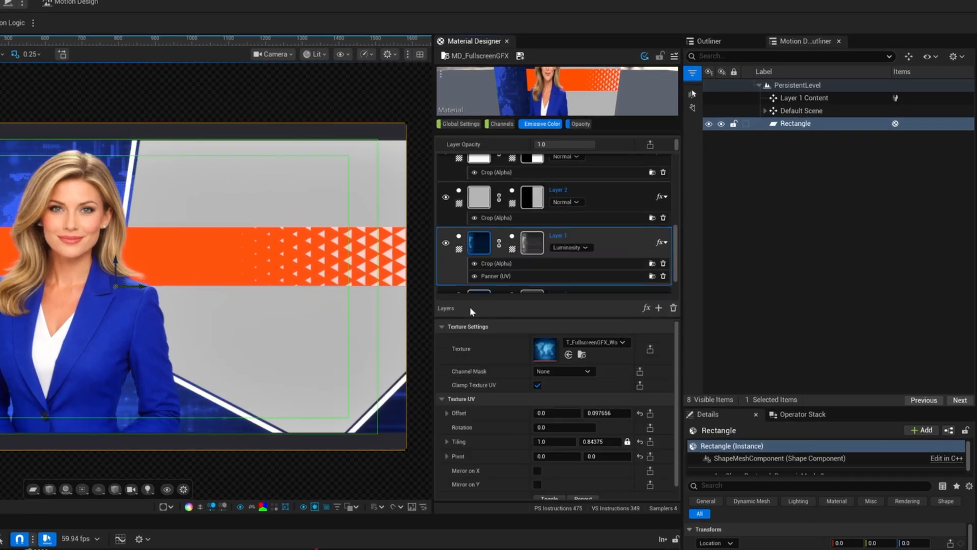
pyautogui.click(538, 384)
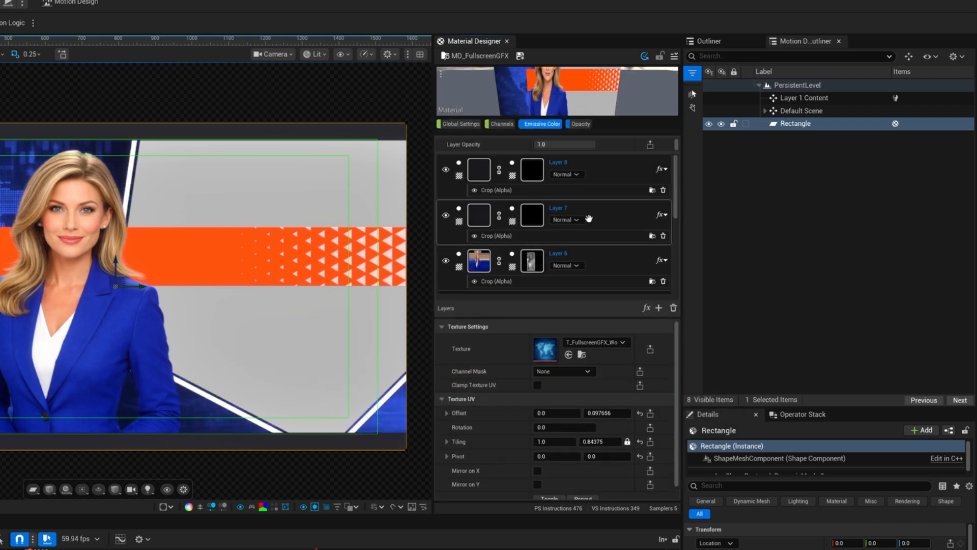
# Set the X Speed of Layer 1's Panner (UV) effect to 0.1.
pyautogui.scroll(-3, 589, 218)
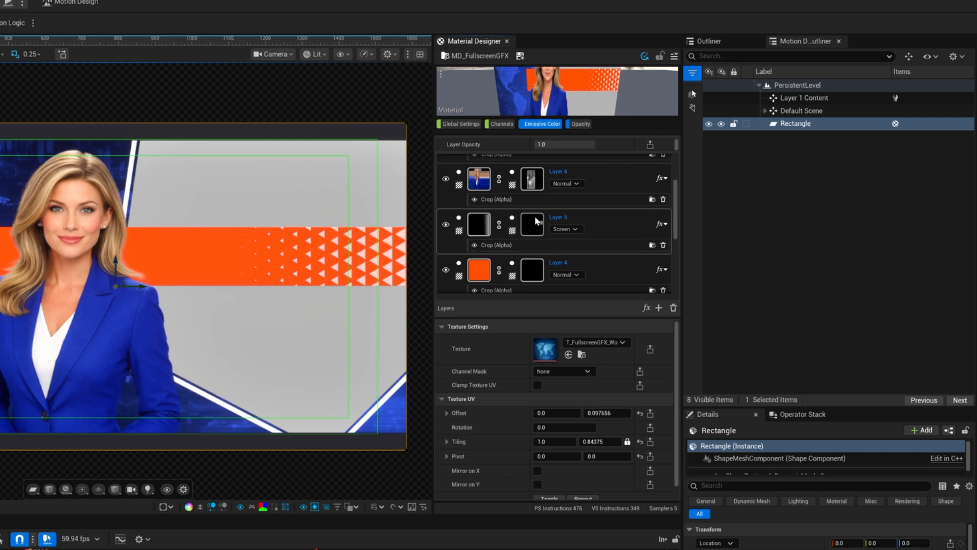
pyautogui.scroll(-5, 539, 224)
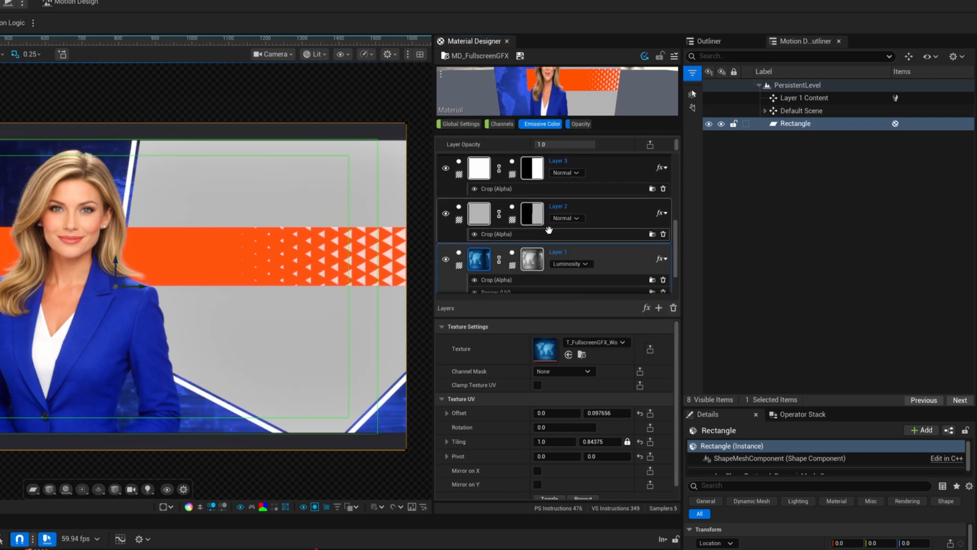
pyautogui.scroll(-2, 549, 229)
pyautogui.click(512, 260)
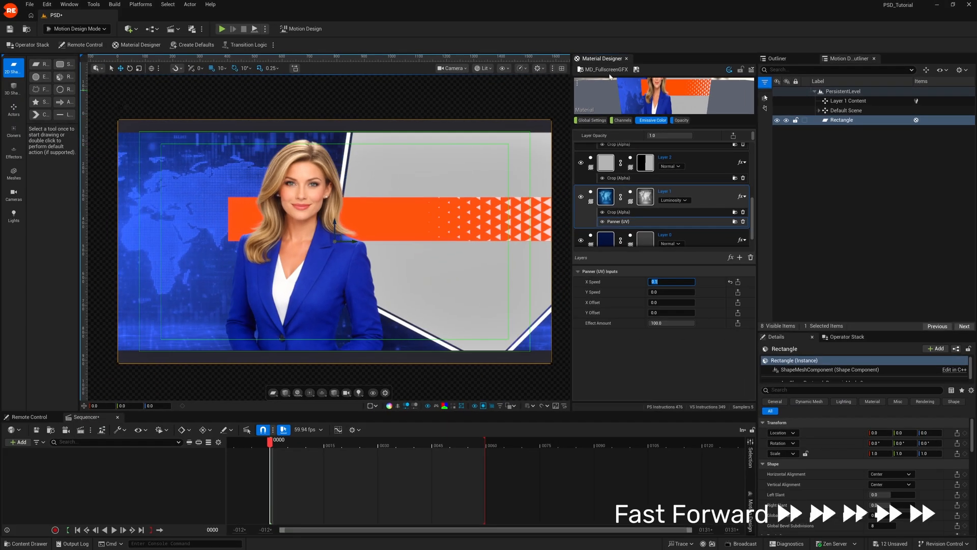
# Add a Radio Waves generator effect to Layer 1 and set its Effect Amount to about 37.6.
pyautogui.click(520, 56)
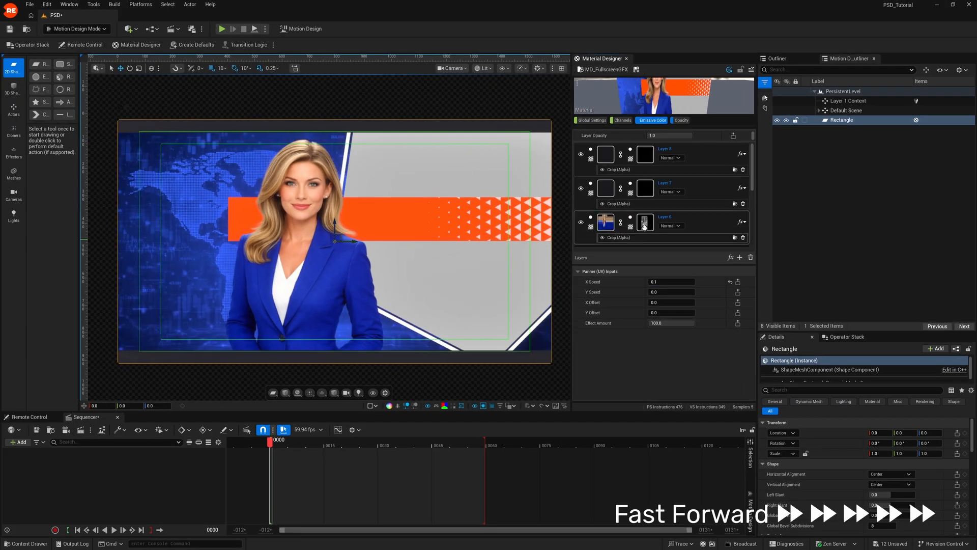
pyautogui.scroll(-10, 643, 225)
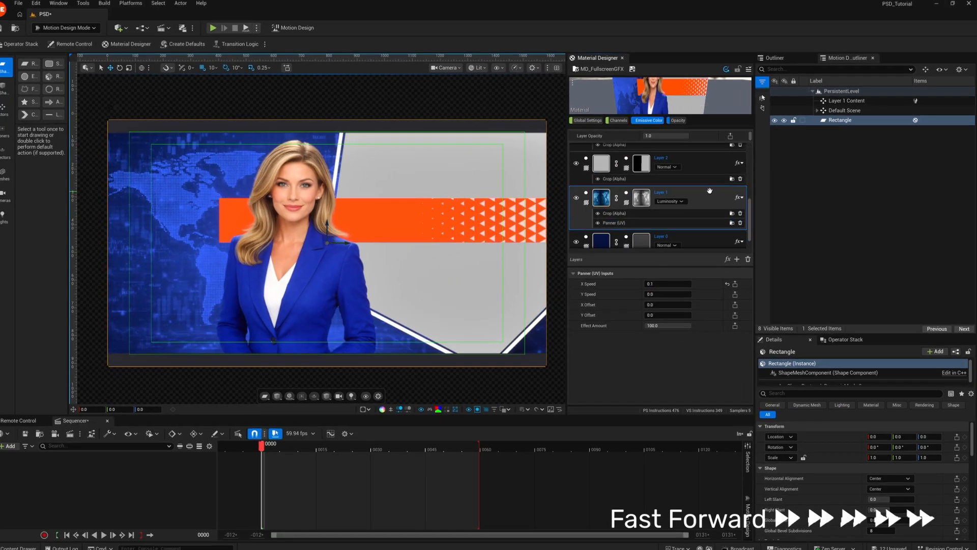
pyautogui.click(728, 259)
pyautogui.moveTo(746, 323)
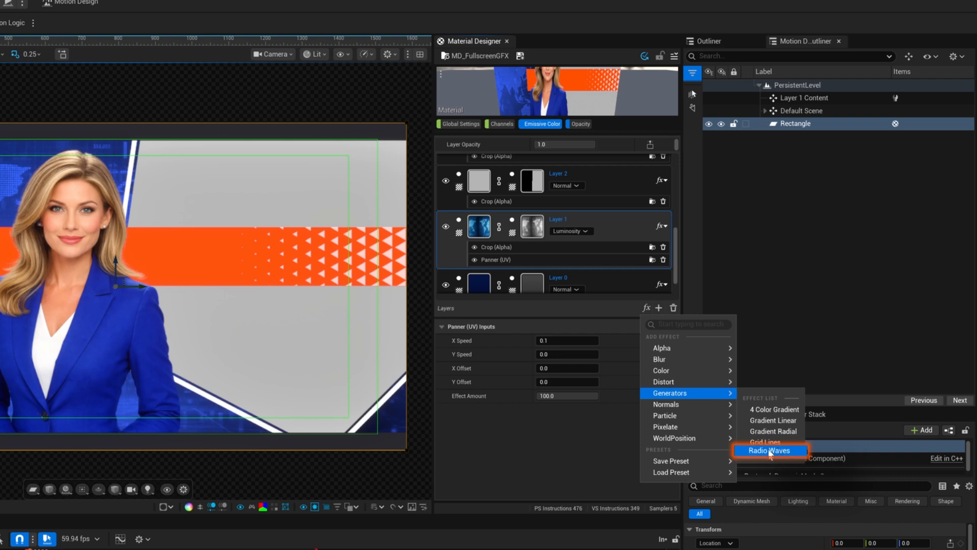
pyautogui.click(770, 450)
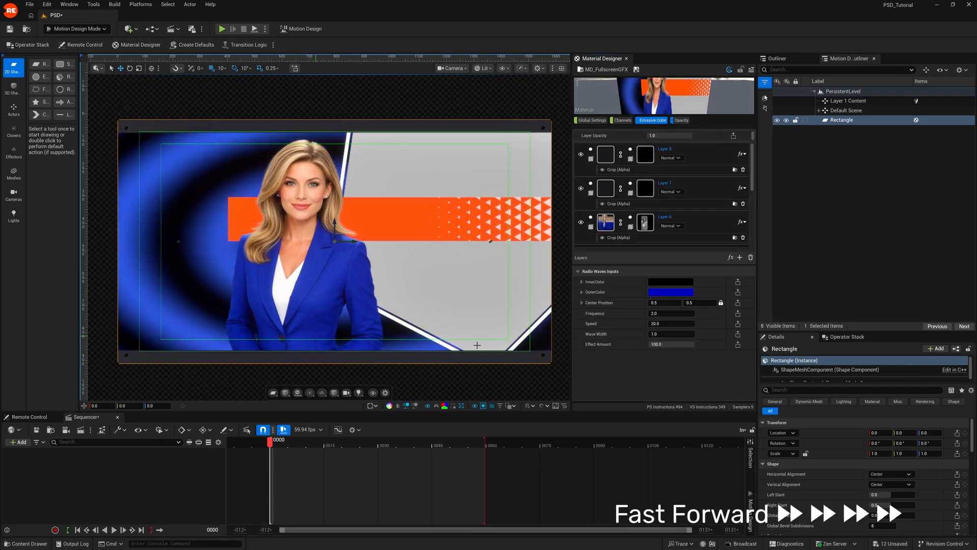
pyautogui.scroll(-8, 661, 199)
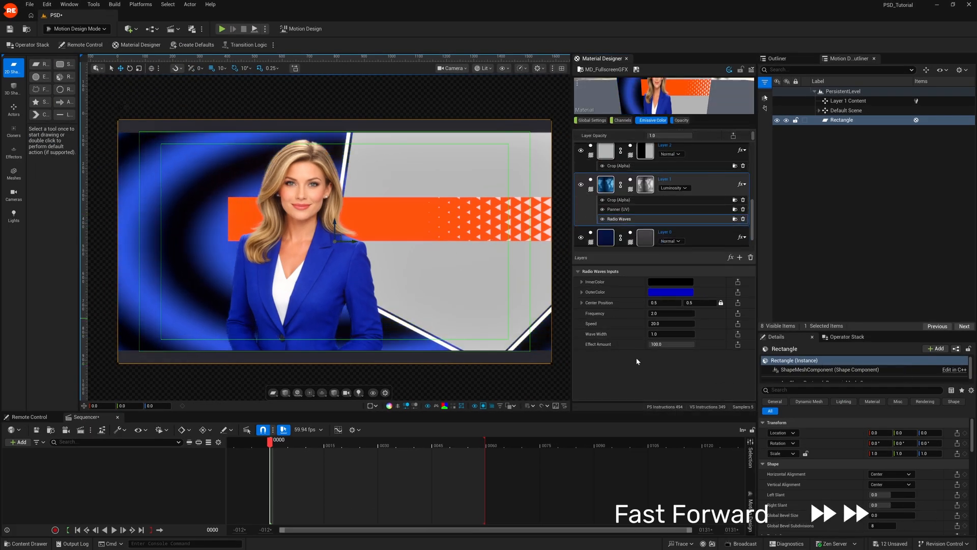
pyautogui.moveTo(676, 345); pyautogui.dragTo(651, 345)
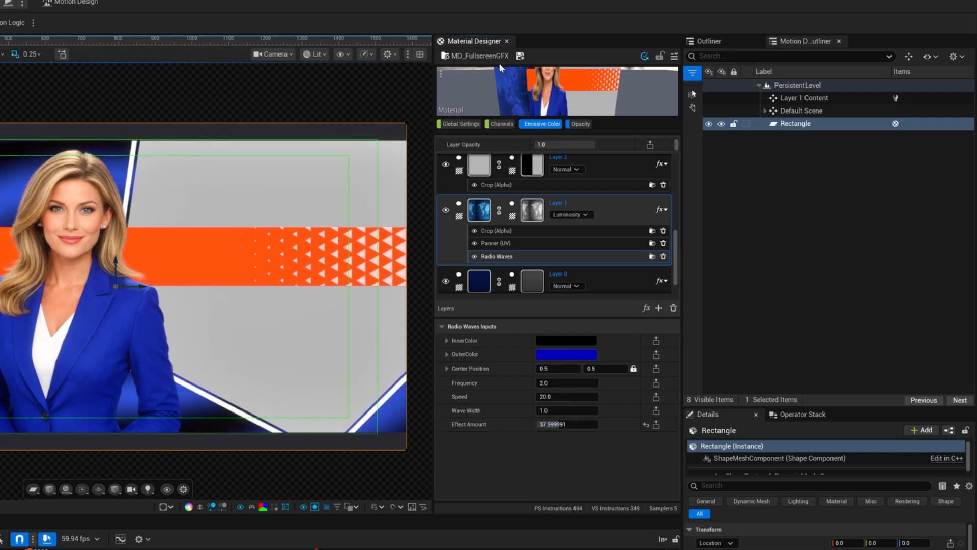
# Lighten the Radio Waves InnerColor from black to near-white, set Frequency to about 1.74, and apply the material changes.
pyautogui.click(574, 341)
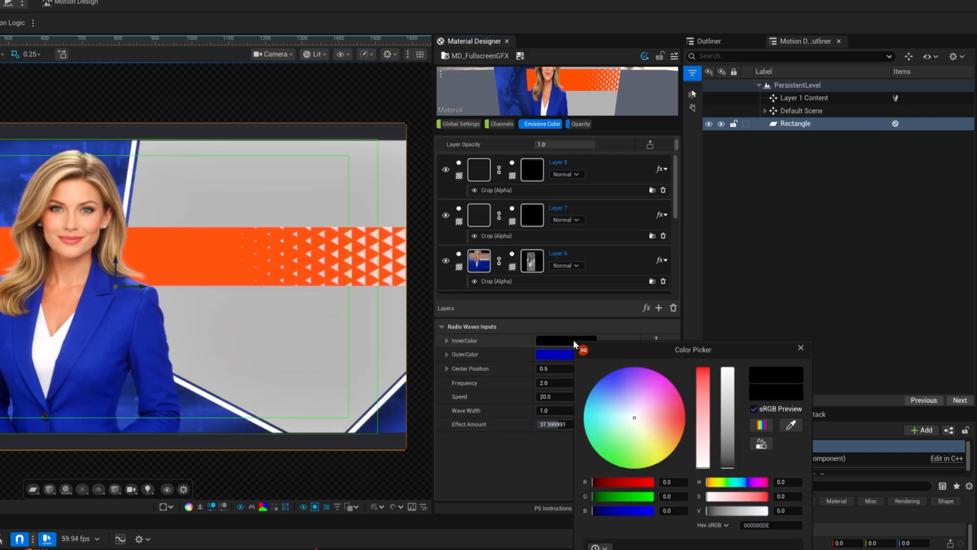
pyautogui.moveTo(728, 451); pyautogui.dragTo(732, 359)
pyautogui.click(801, 348)
pyautogui.moveTo(561, 382); pyautogui.dragTo(555, 383)
pyautogui.click(520, 56)
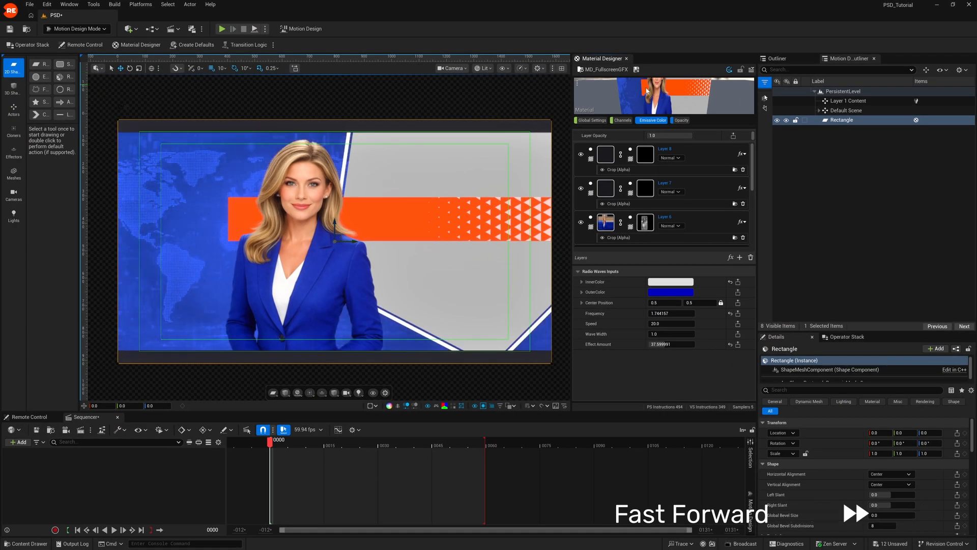
# Darken the Radio Waves InnerColor to a medium gray and apply the material changes.
pyautogui.click(676, 285)
pyautogui.moveTo(789, 323); pyautogui.dragTo(789, 350)
pyautogui.click(790, 456)
pyautogui.click(637, 70)
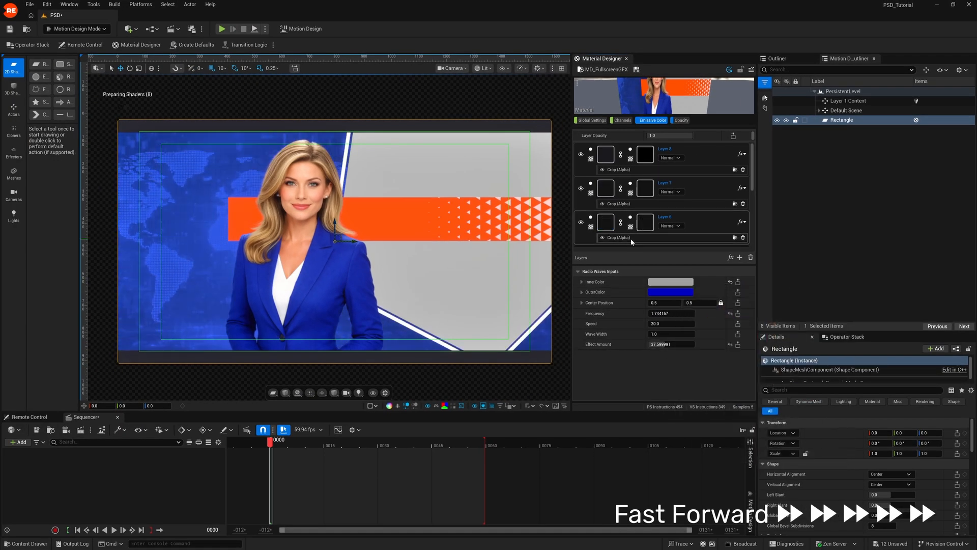
# Set the Radio Waves Speed to 10.0 and show the material's channel settings.
pyautogui.press('Return')
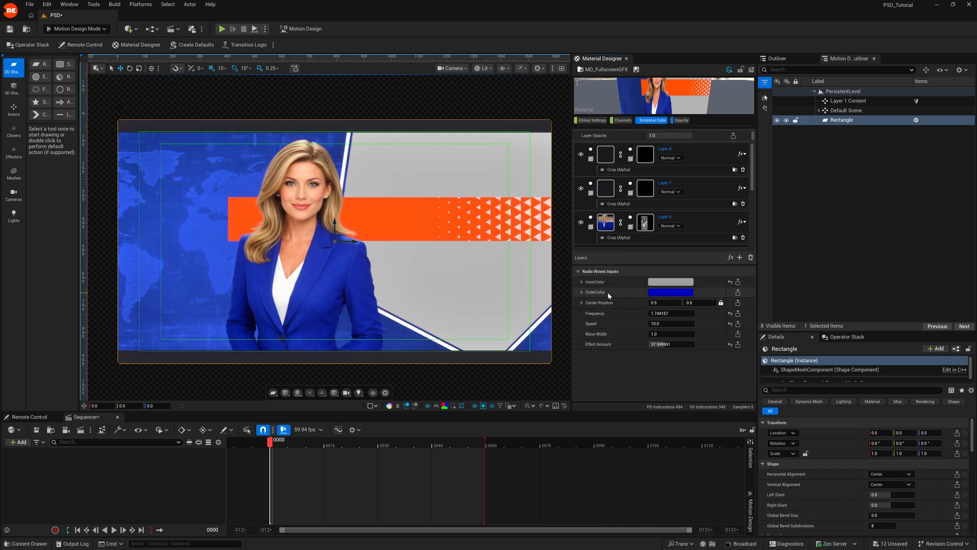
pyautogui.click(623, 120)
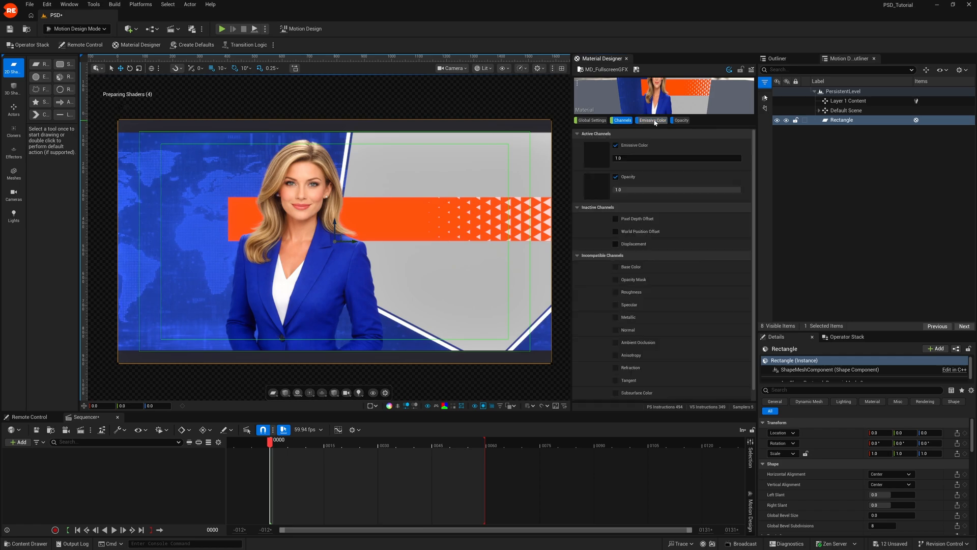